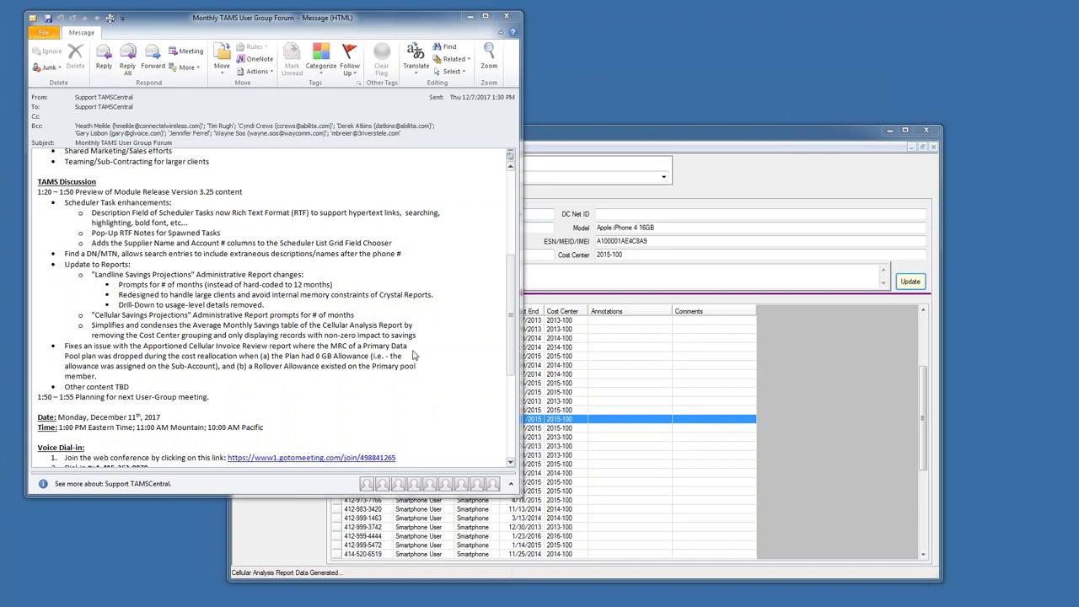
Switch to TAMS, open the cellular account details and select the last Verizon Wireless account in the list
click(615, 128)
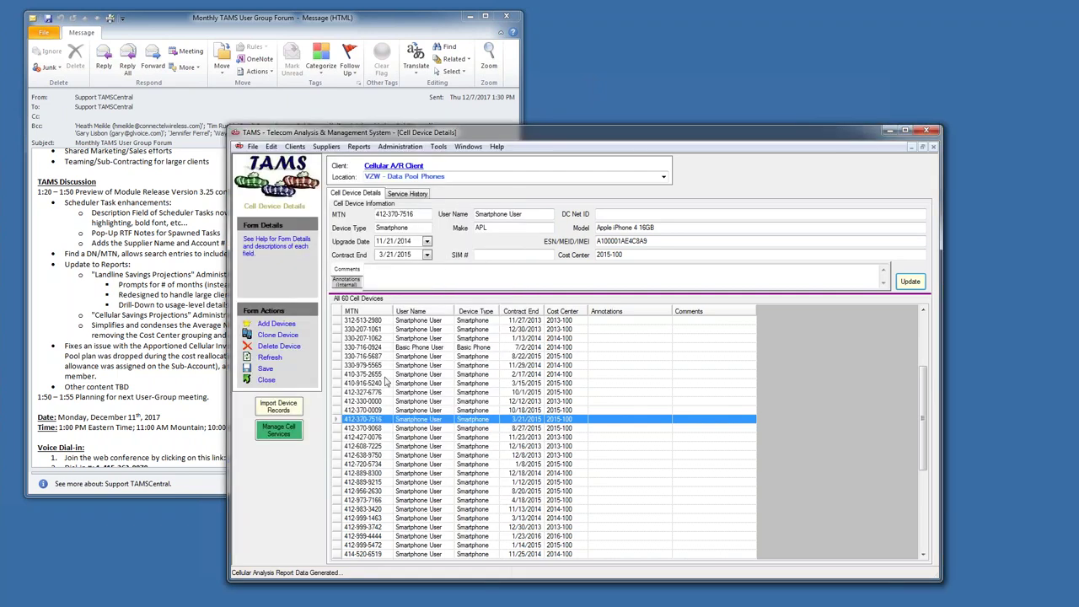
click(468, 146)
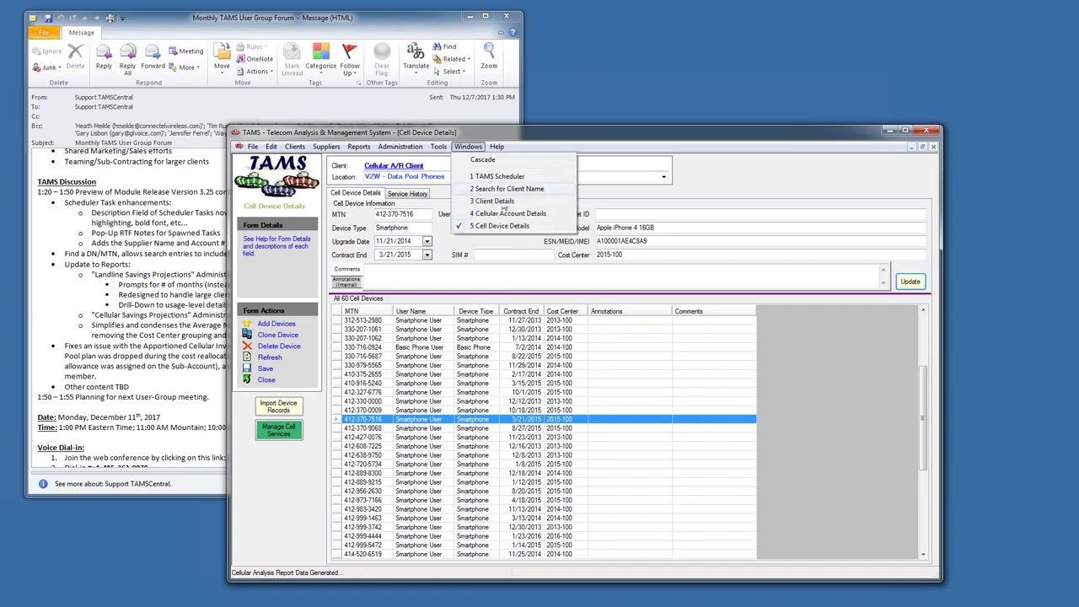
click(504, 203)
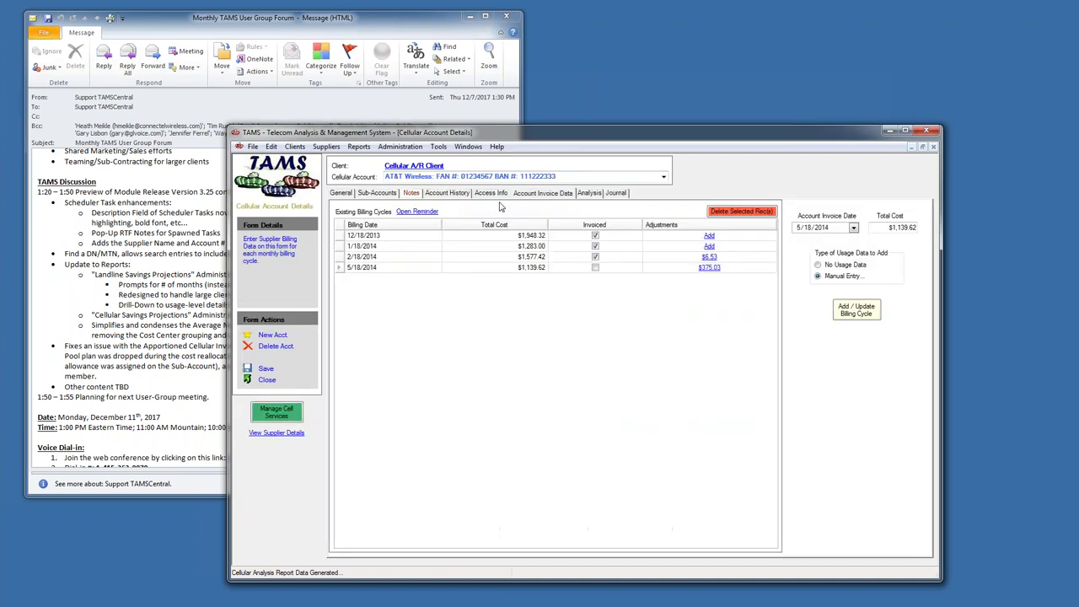
click(664, 177)
click(447, 244)
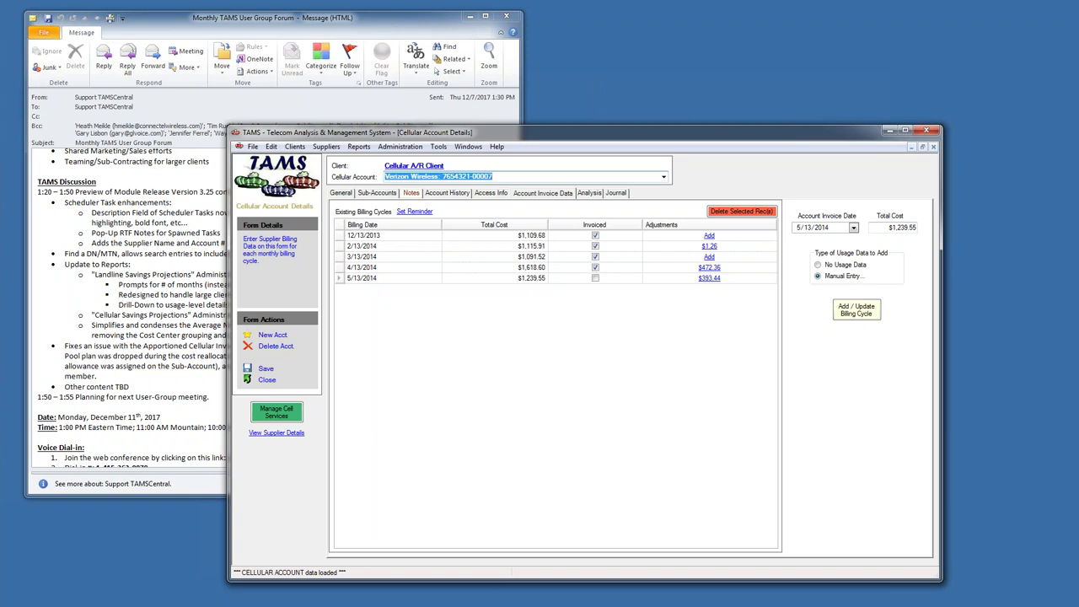
click(664, 178)
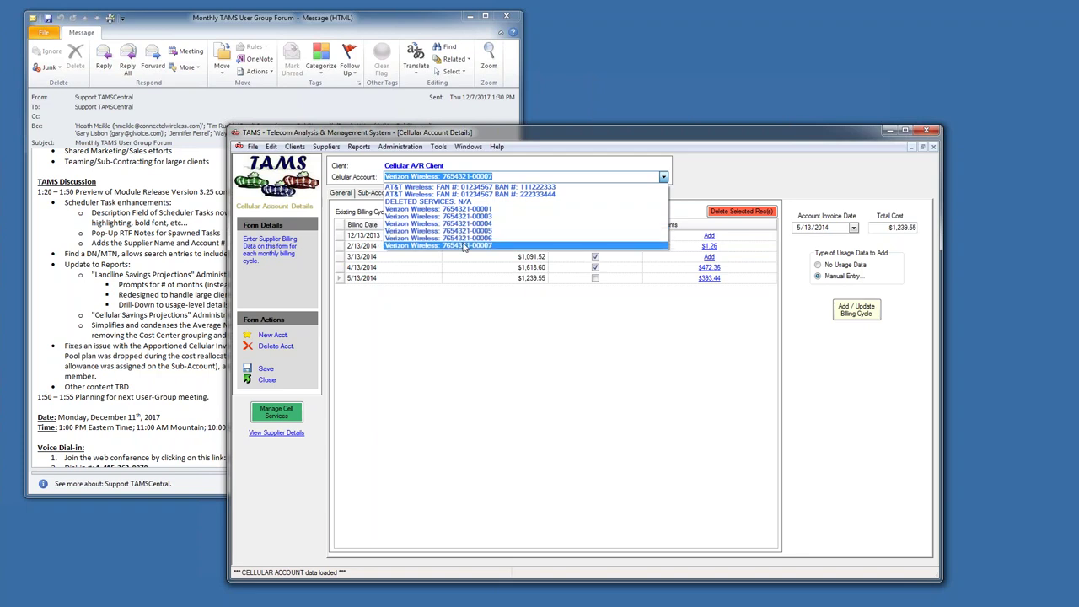
click(394, 248)
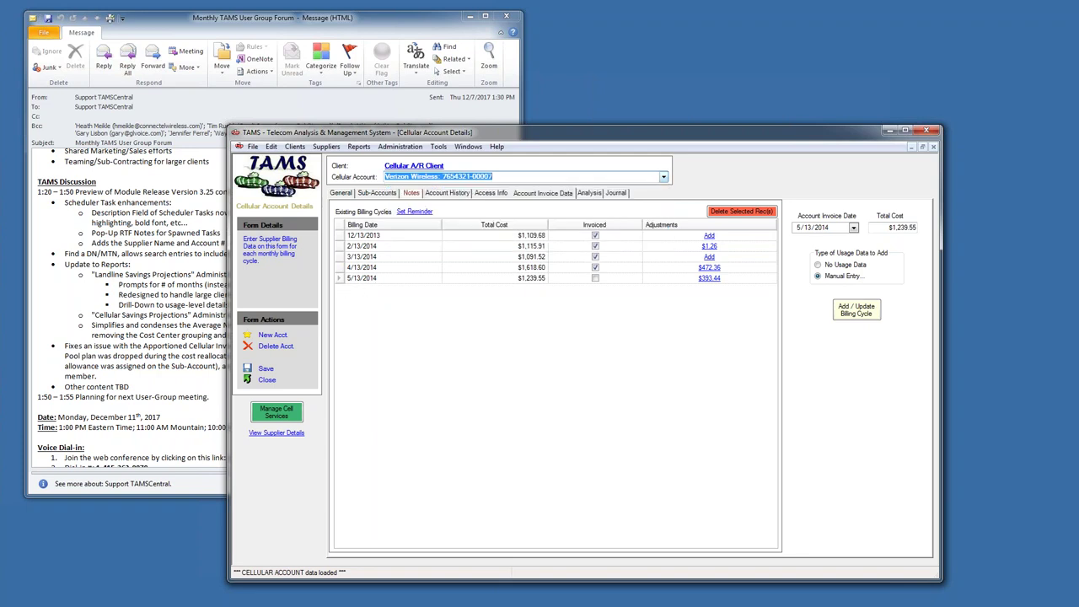
Open the 5/13/2014 billing cycle's usage, calculate its billing cycle costs and widen the TAMS window
double_click(337, 280)
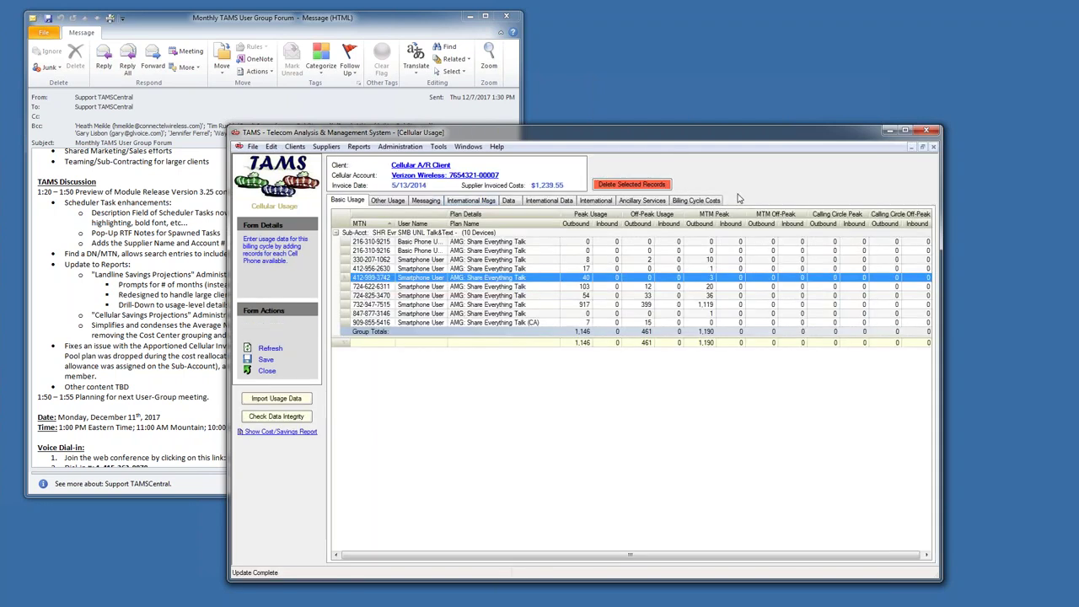
click(717, 203)
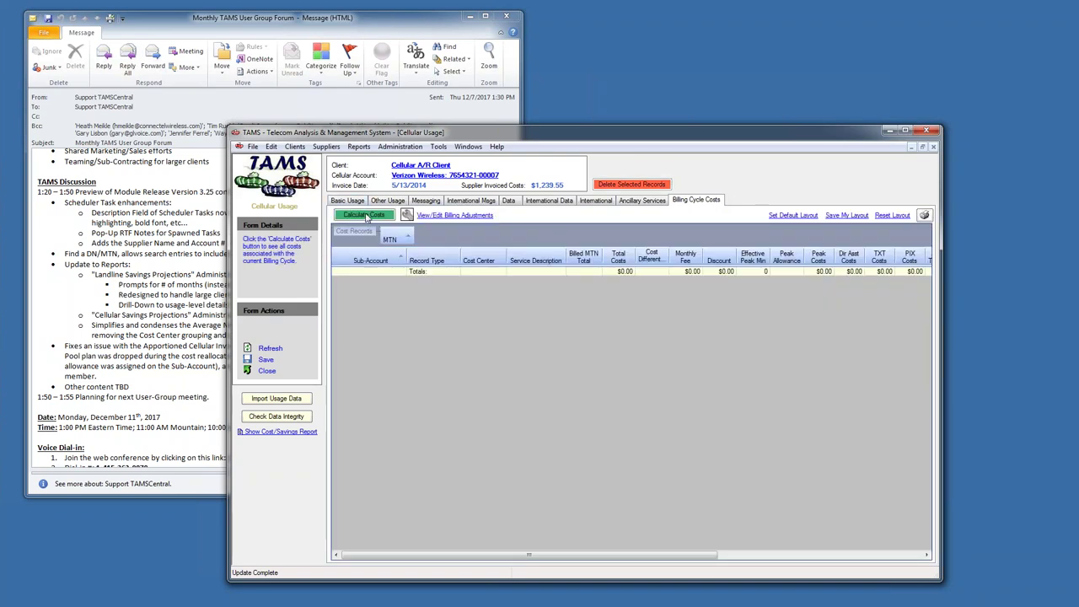
click(365, 215)
drag(227, 150, 58, 150)
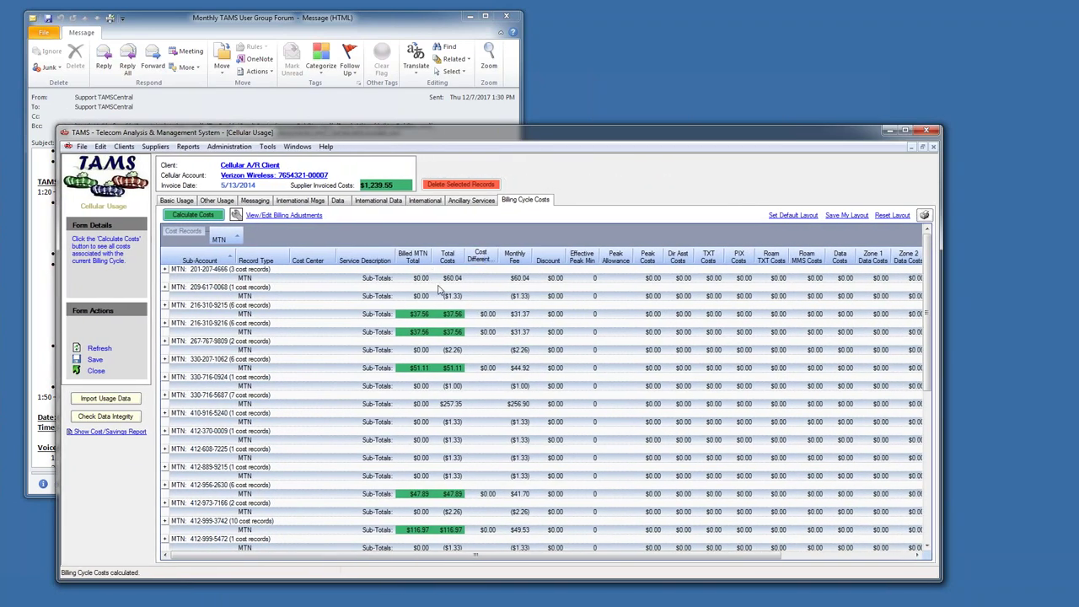
Delete all Reconciliation Adjustment entries from the billing cycle's adjustments and save the change
click(284, 216)
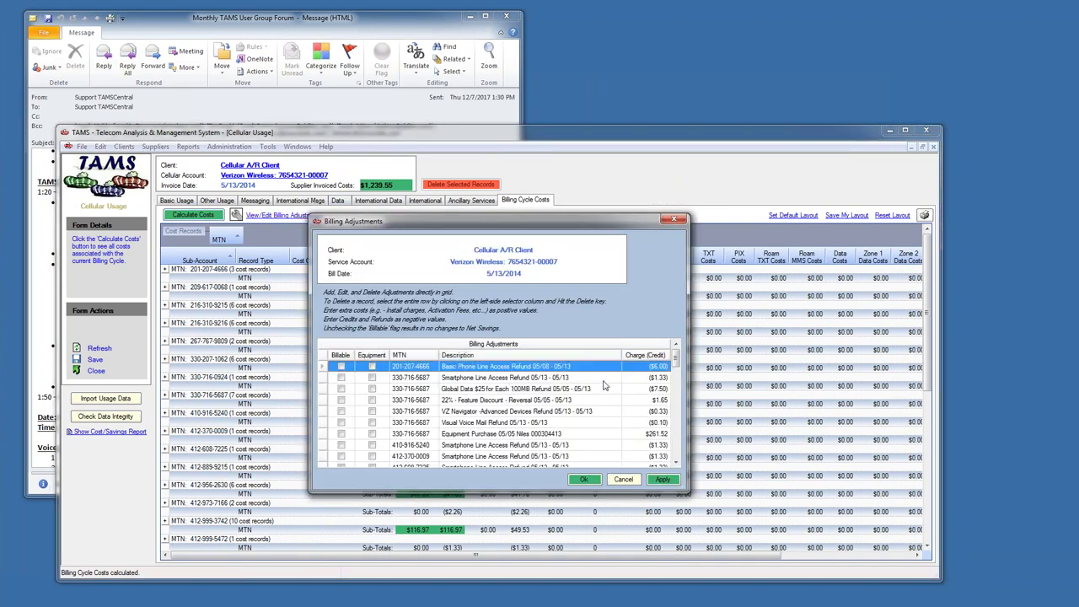
drag(678, 375, 388, 420)
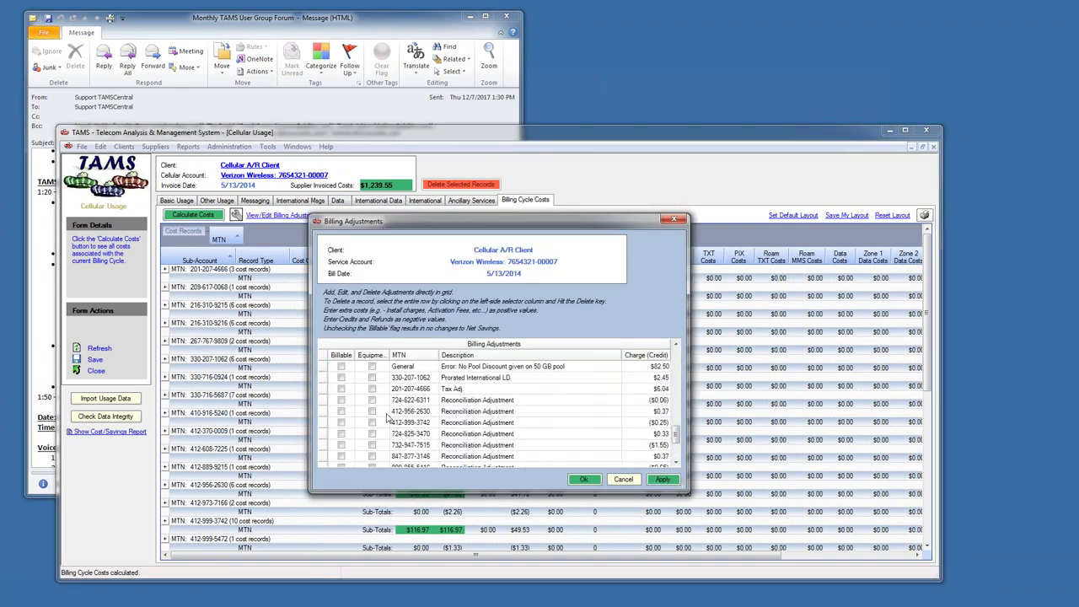
click(332, 401)
scroll(337, 409, down, 3)
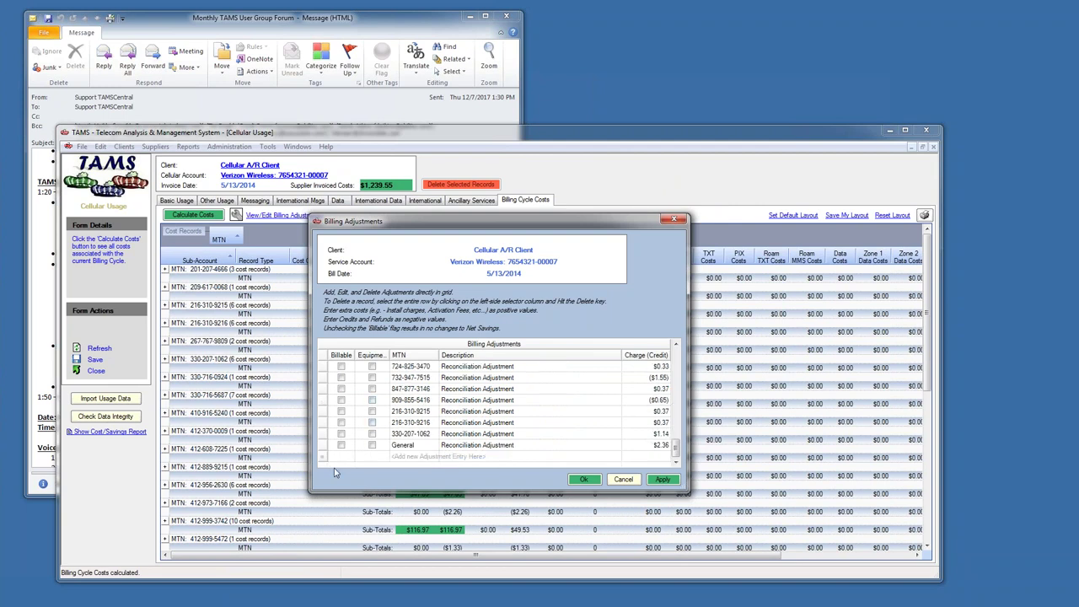
shift+click(321, 445)
key(Delete)
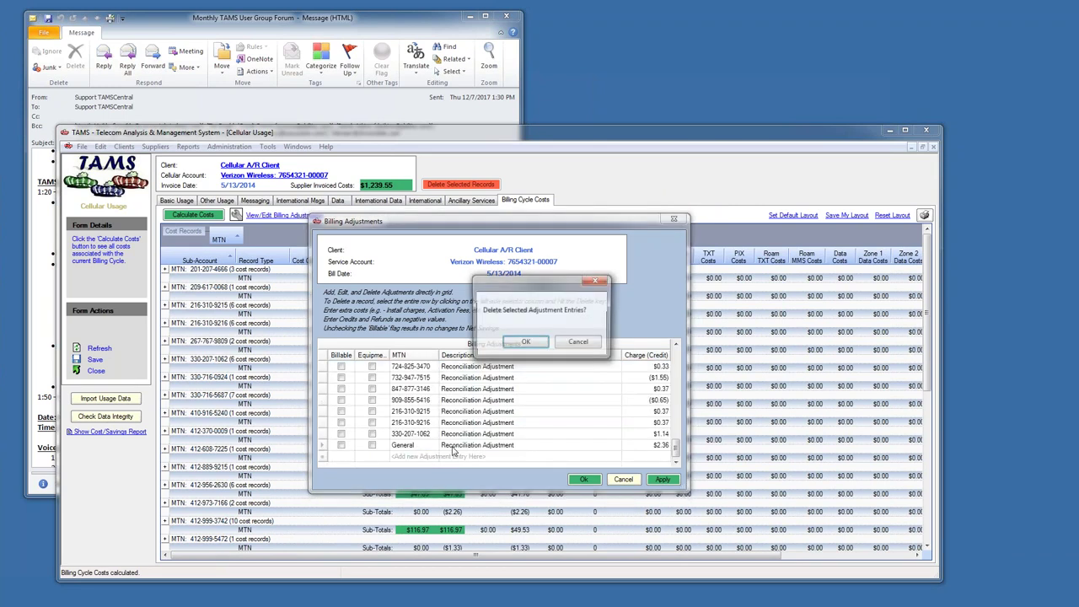
click(522, 344)
click(584, 480)
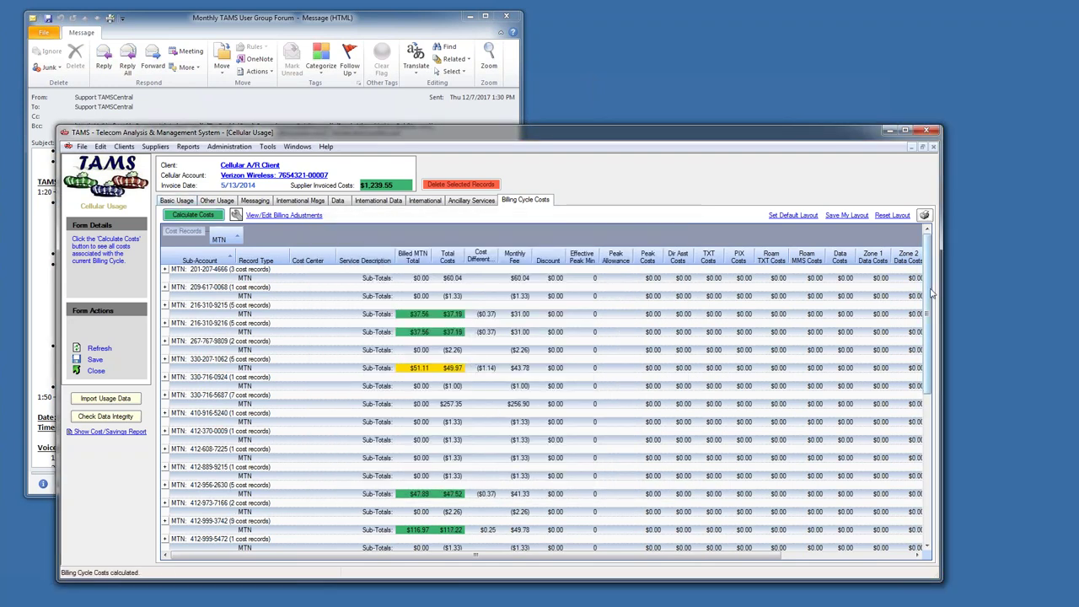
Widen the data usage grid's plan name column and inspect the domestic data allowance of "AMG: Share Everything Smart Phone 1st + 10 GB"
drag(944, 284, 975, 442)
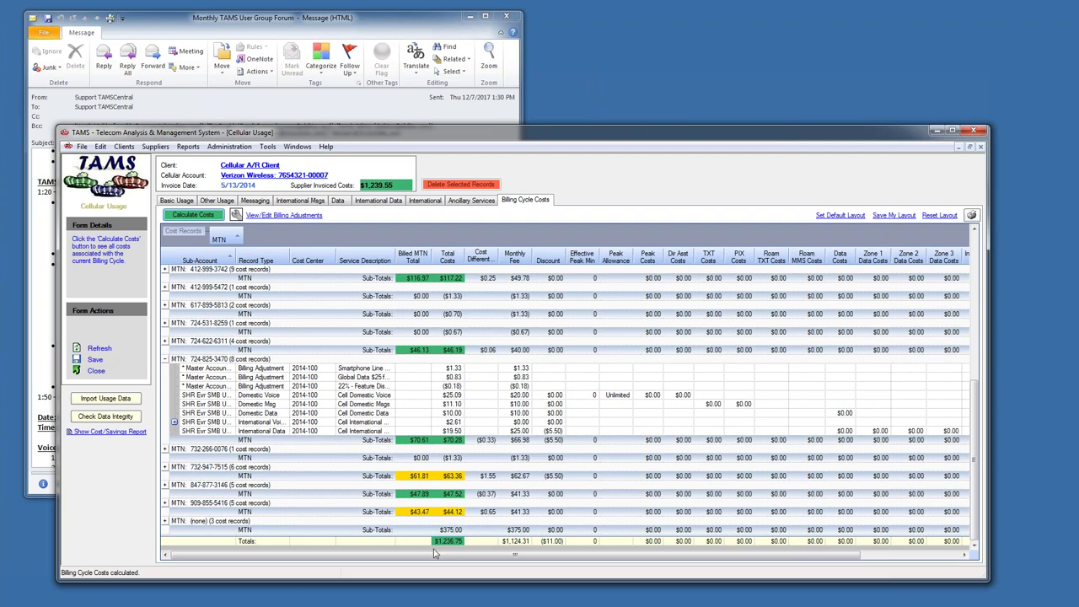
click(337, 202)
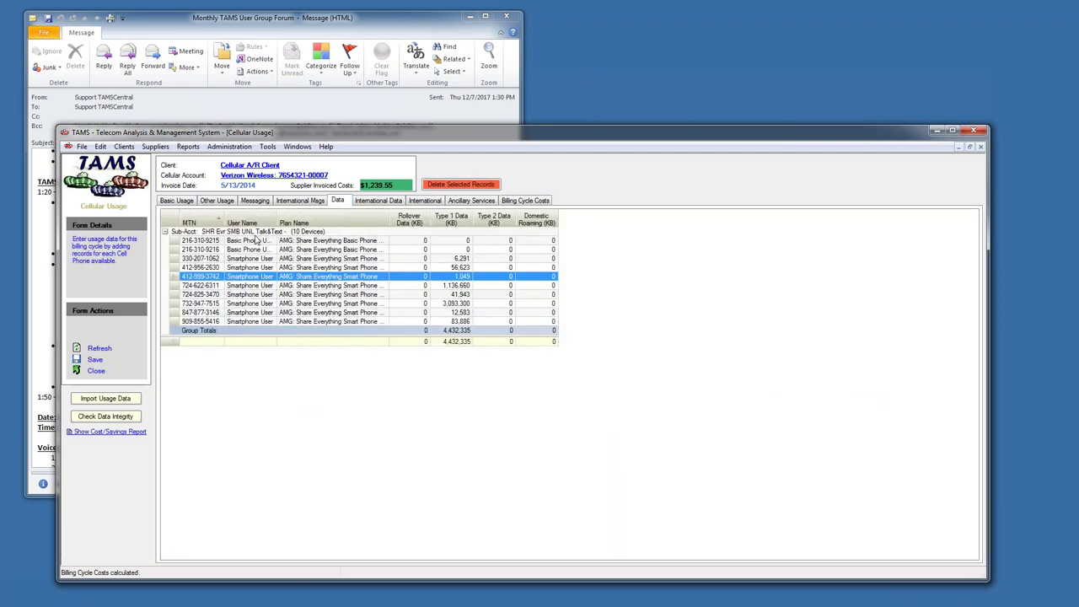
double_click(389, 221)
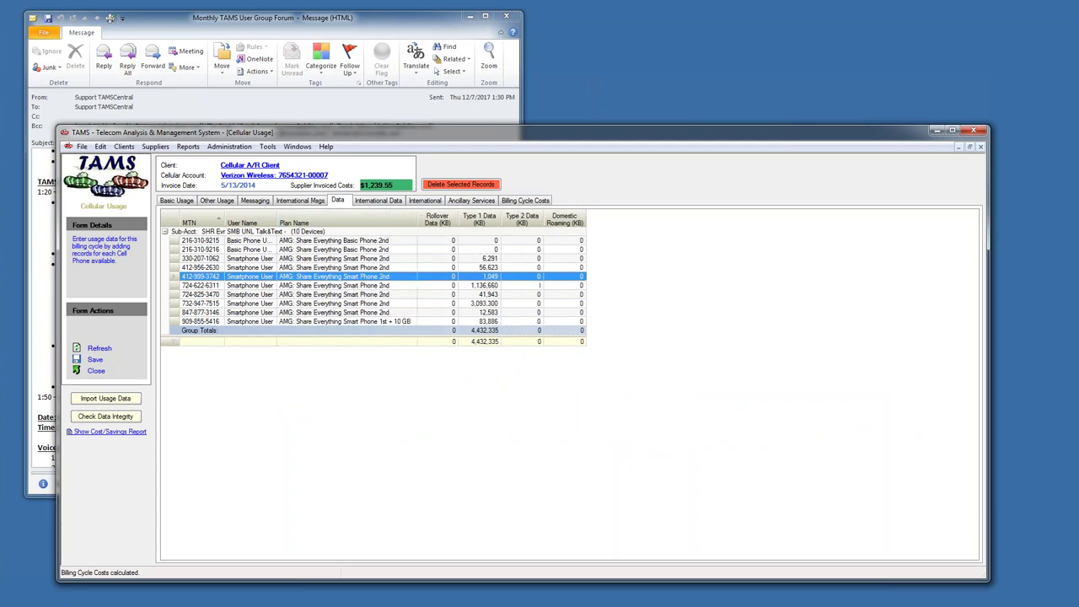
click(398, 322)
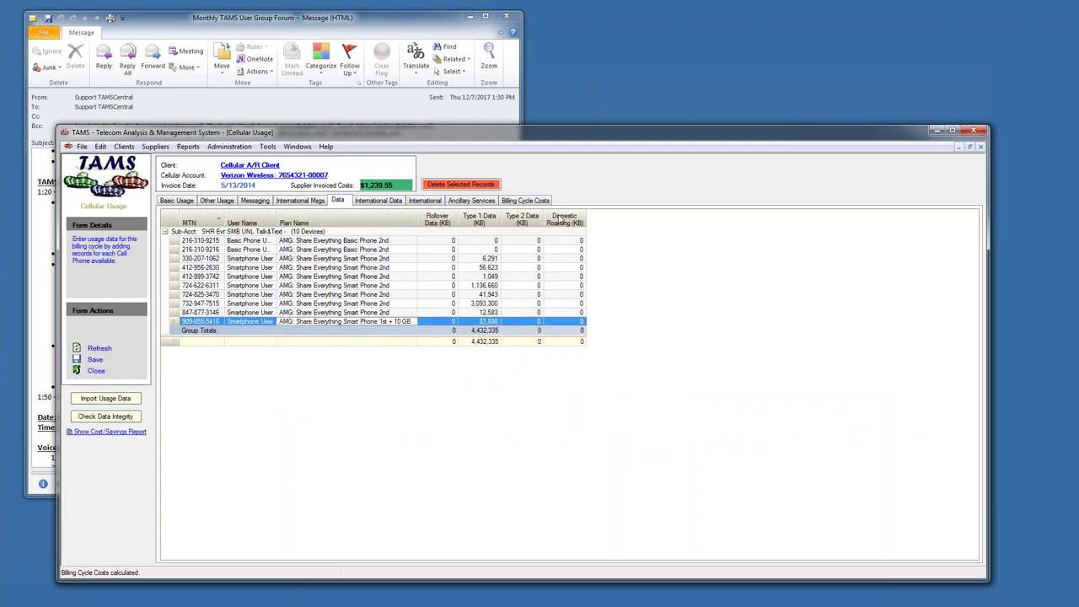
right_click(393, 326)
click(418, 333)
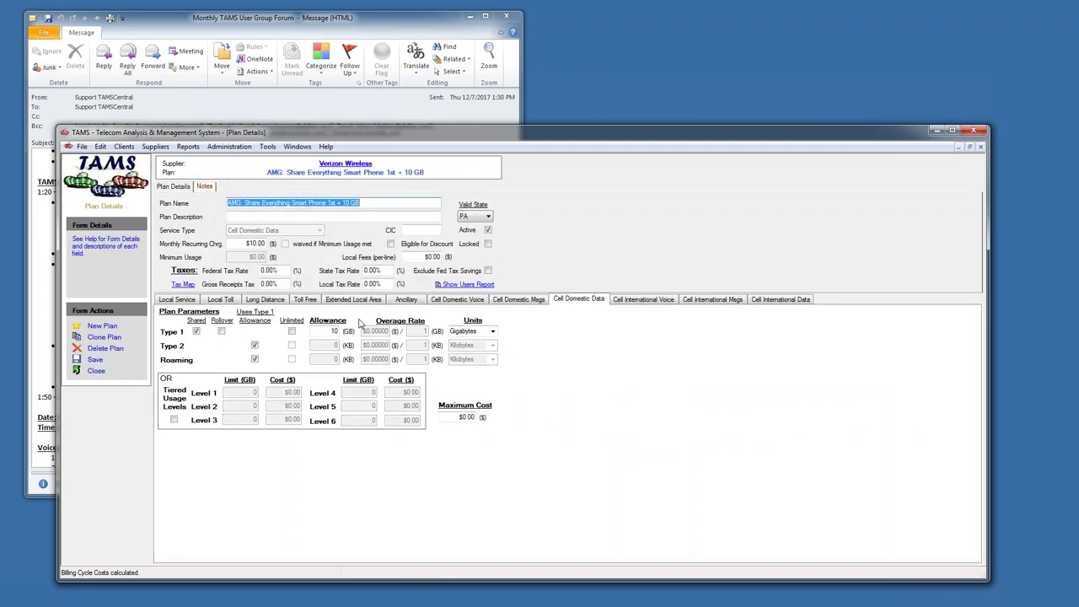
click(327, 333)
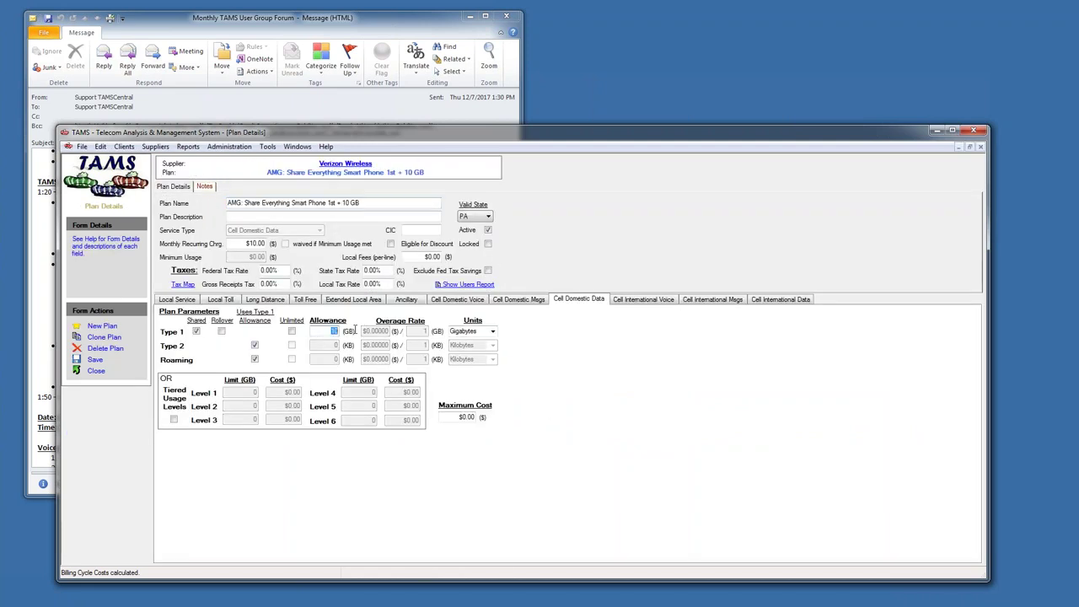
click(96, 371)
View the smartphone plan's sub-account details and examine the monthly fee of the 6/15/2014 Optimization record
right_click(340, 324)
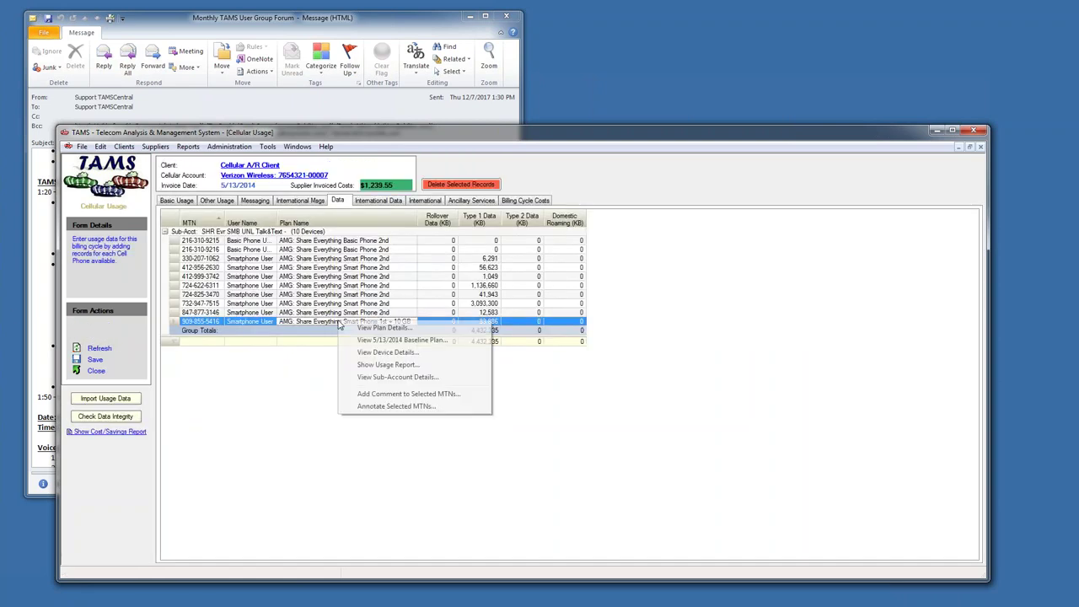
click(396, 377)
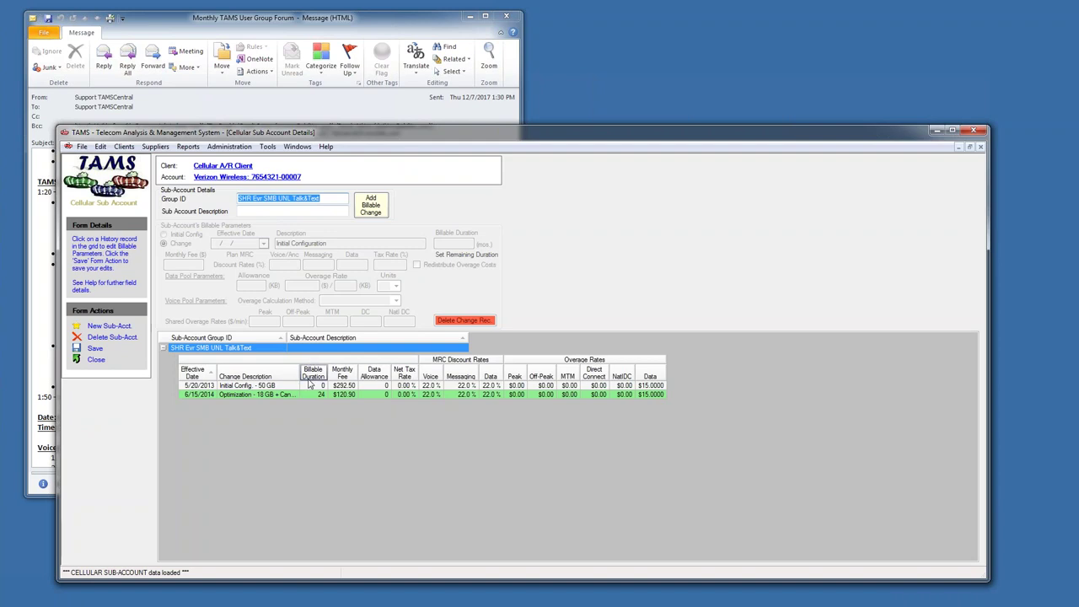
click(310, 395)
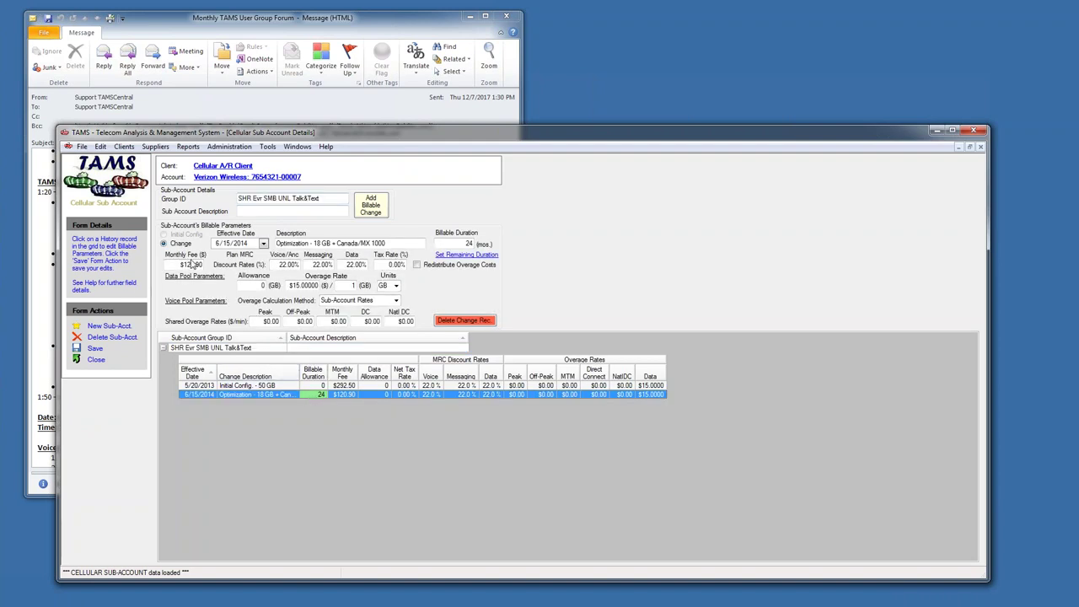
drag(178, 265, 205, 265)
drag(178, 267, 207, 264)
click(95, 361)
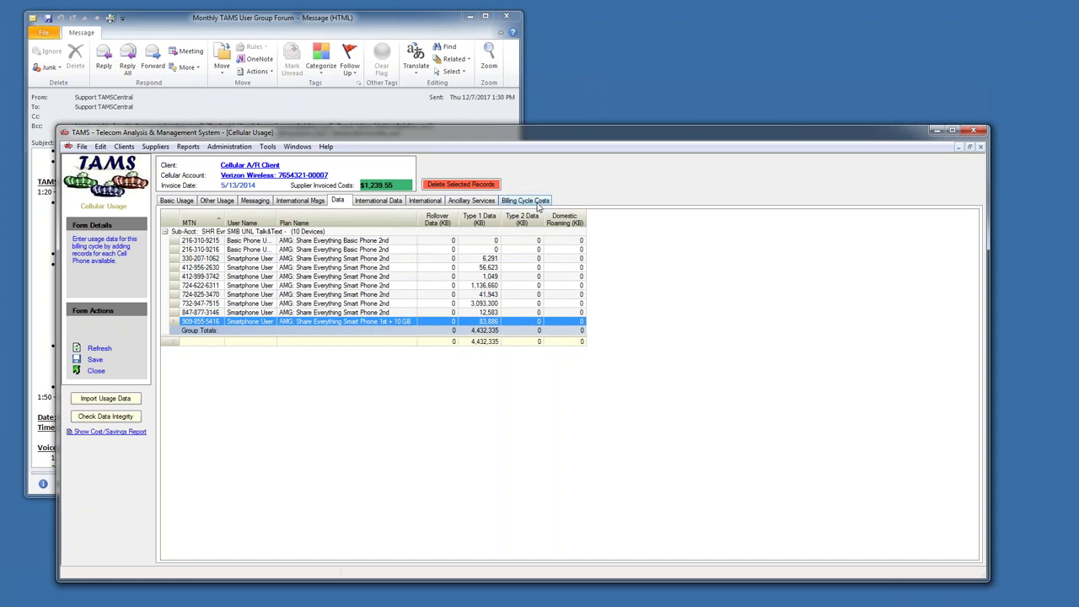
Return to the billing cycle costs and apply billing adjustments to reconcile the 5/13/2014 billing cycle
click(527, 201)
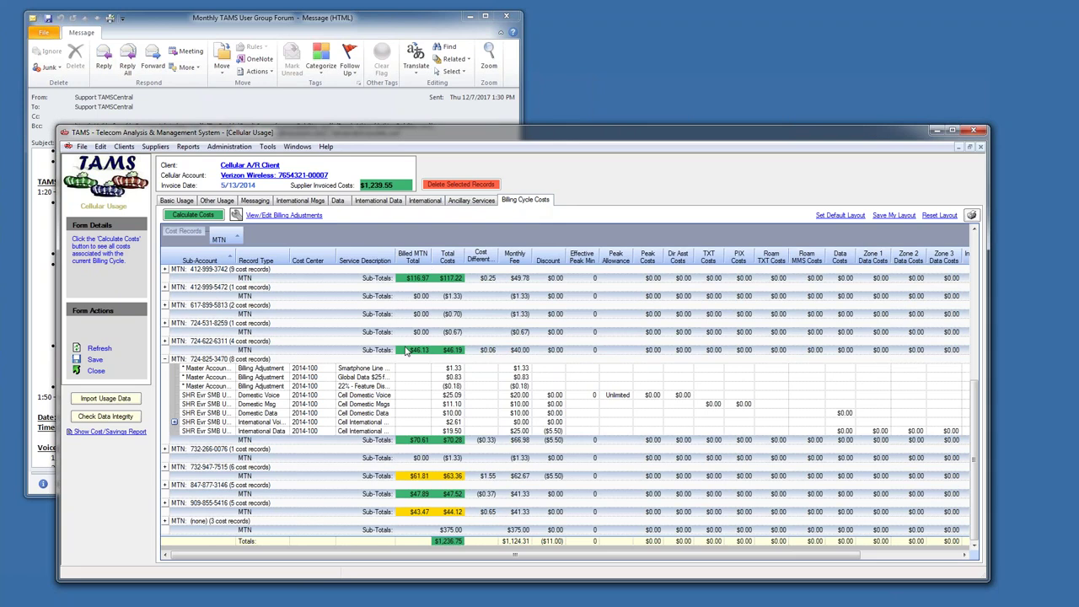
right_click(336, 386)
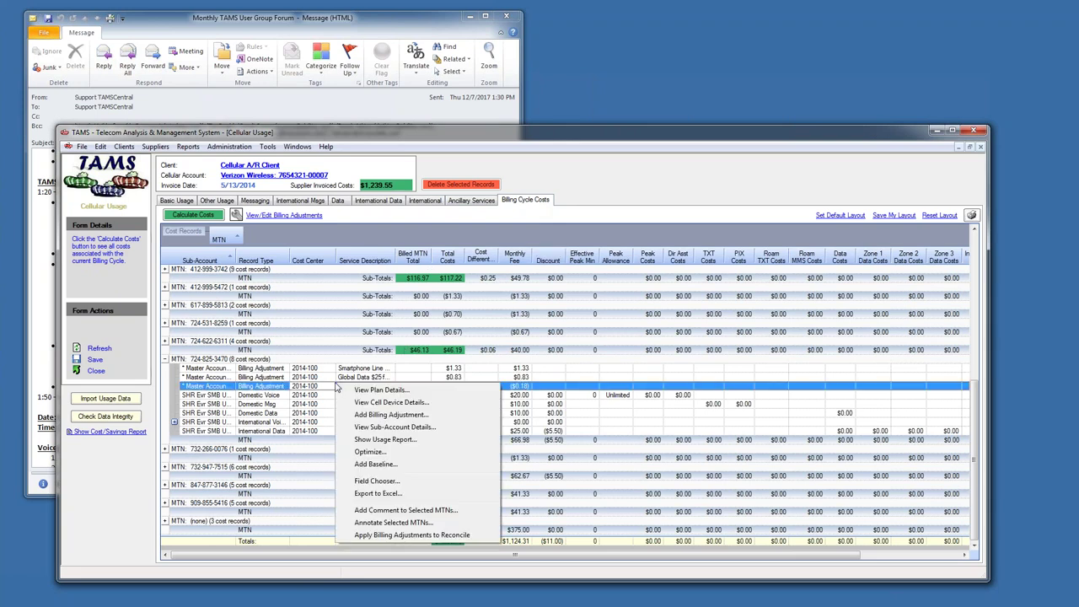
click(401, 538)
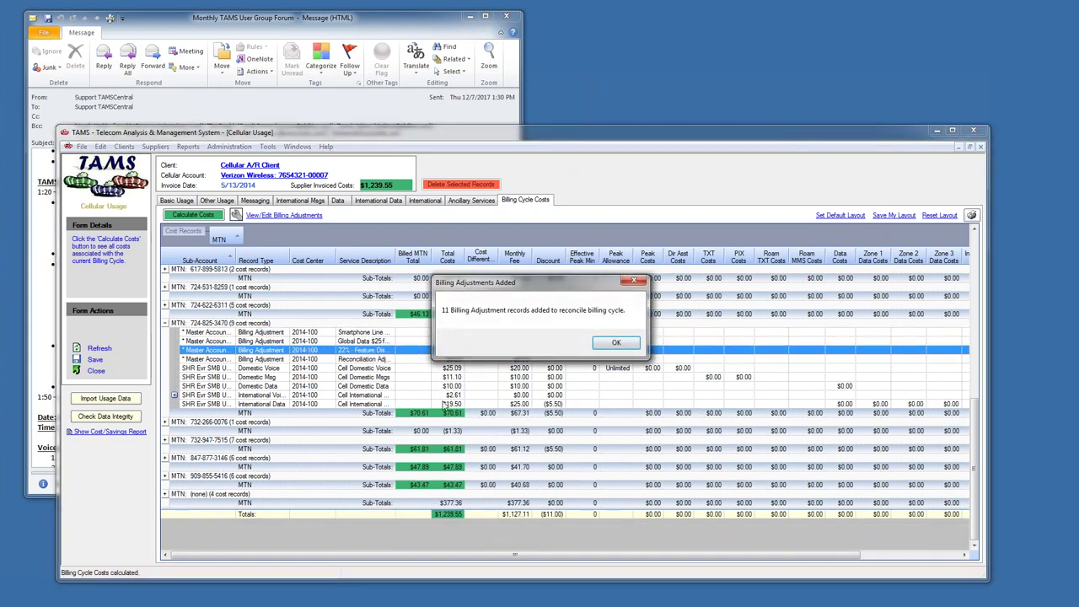
click(615, 342)
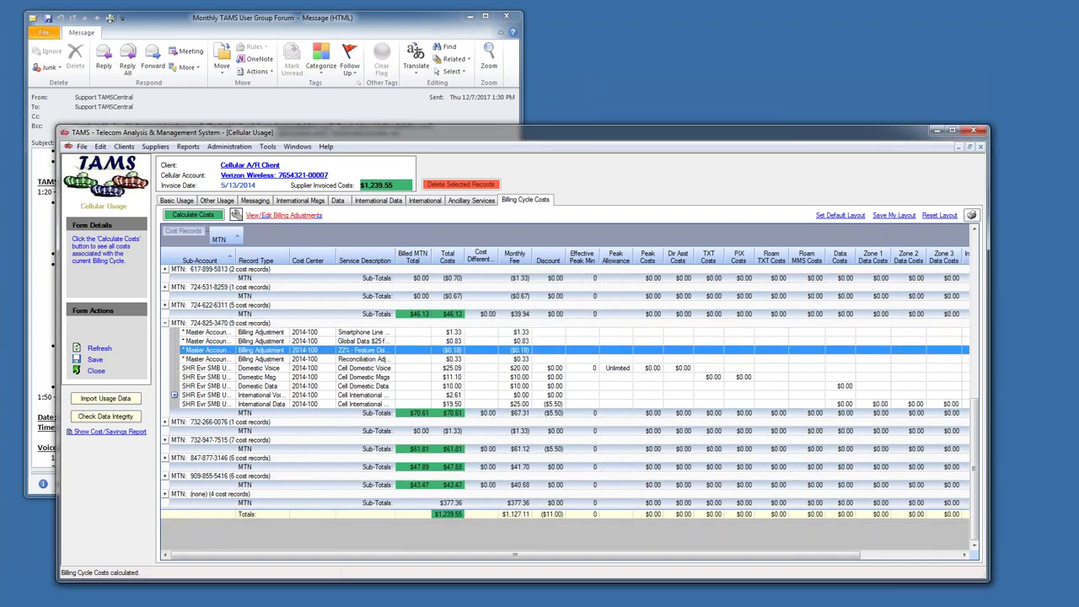
Review the Reconciliation Adjustment entries in the billing adjustments, including the General entry that has no phone number
click(285, 216)
scroll(701, 358, down, 5)
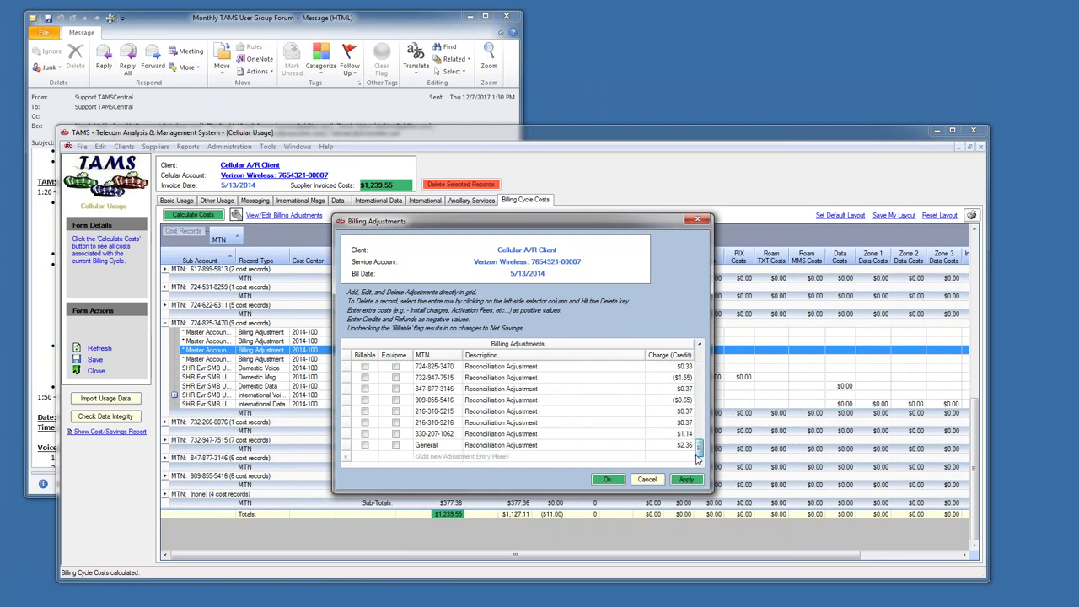
click(680, 390)
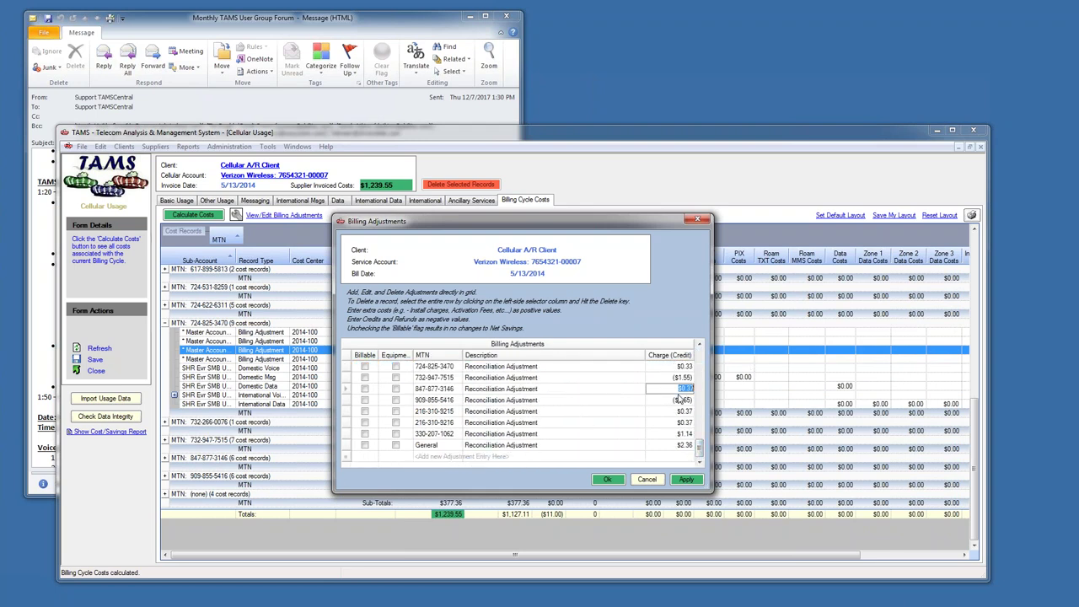
click(537, 399)
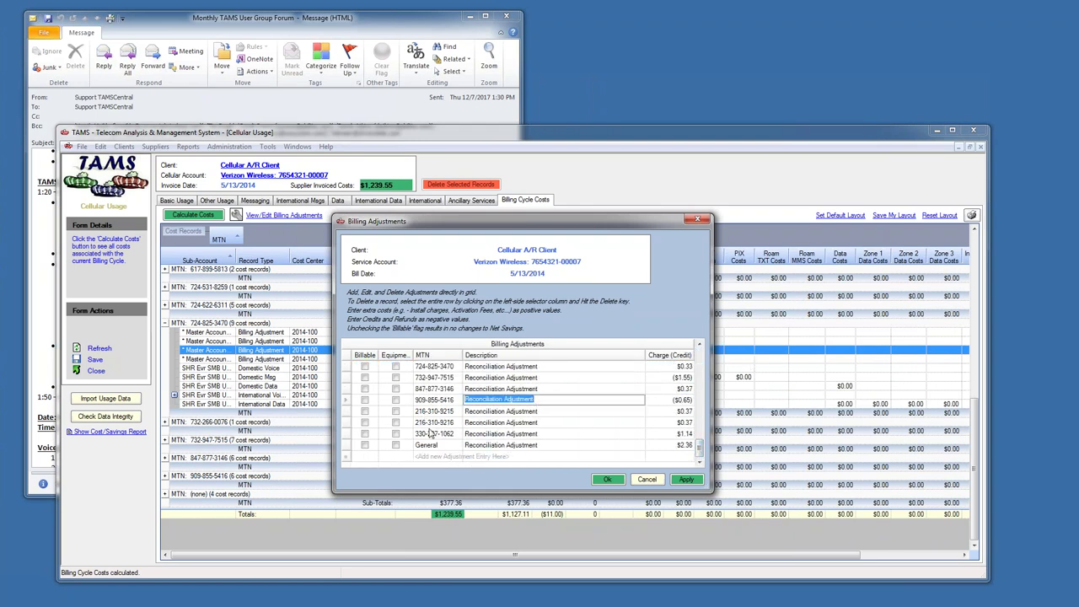
click(342, 446)
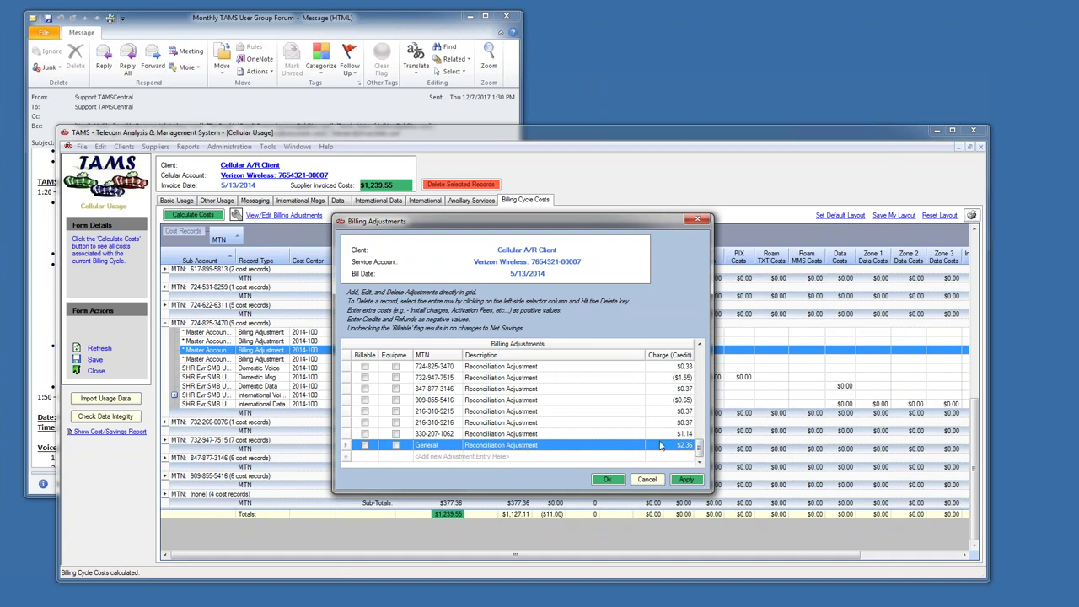
click(608, 480)
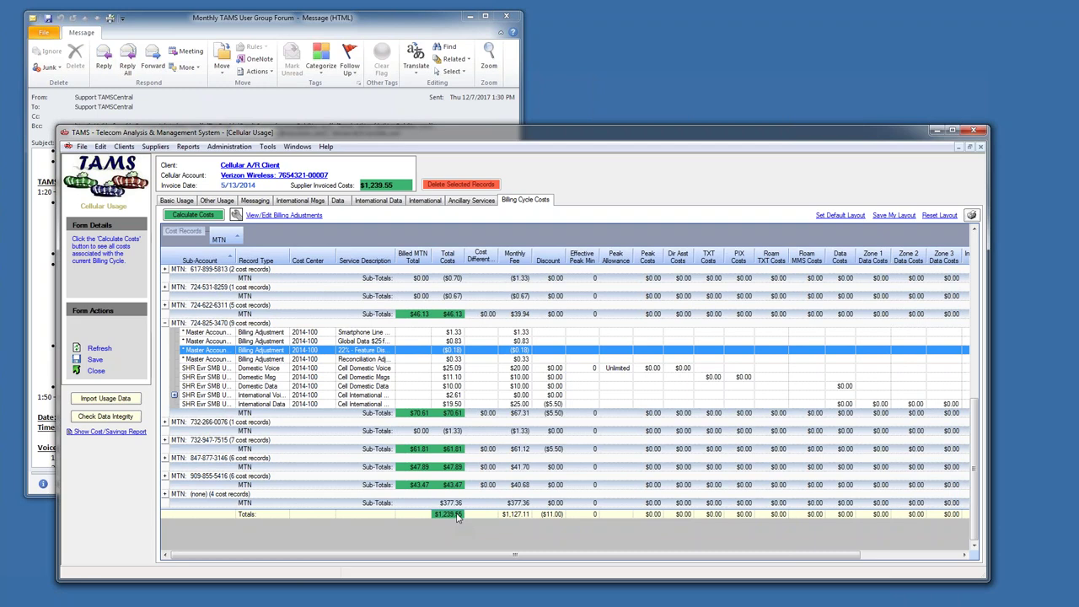
Close the cellular usage form and view the list of cellular accounts in the account details
click(95, 371)
click(492, 177)
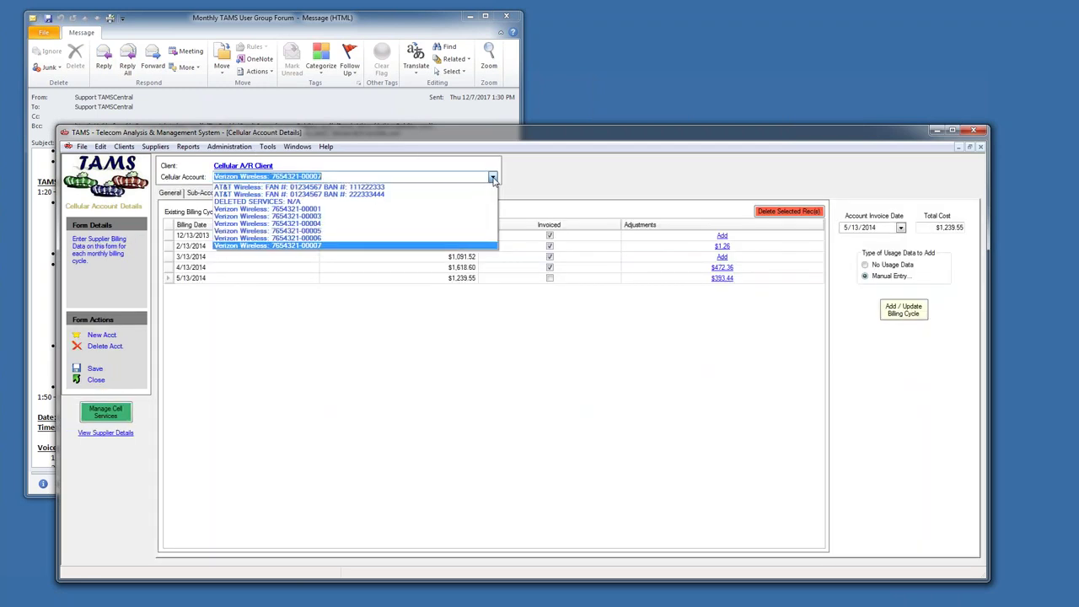
click(199, 148)
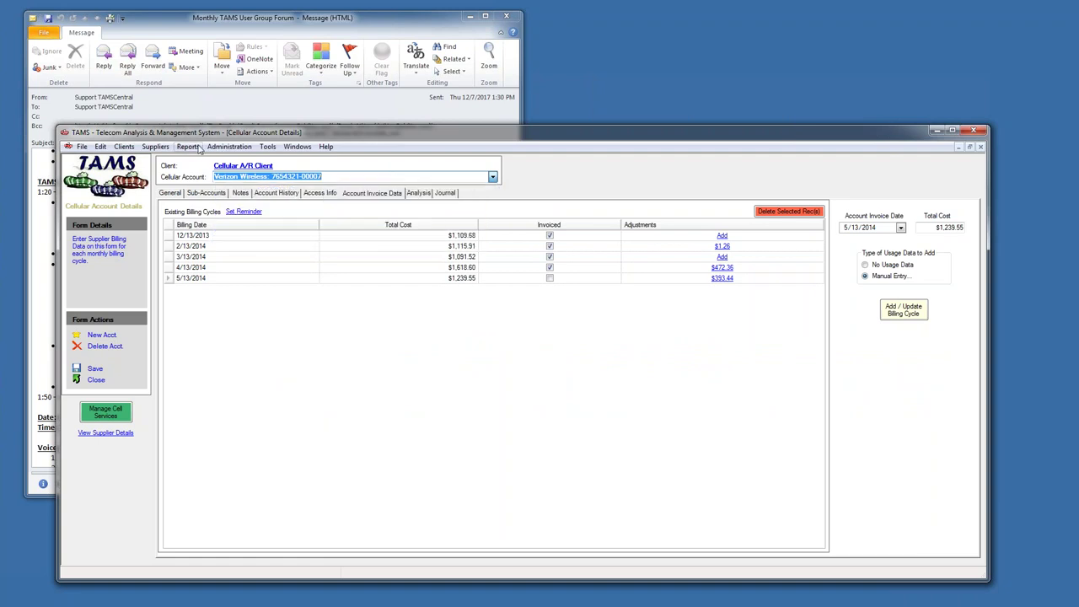
Look over the available cellular accounting reports and check the total cost of the 5/13/2014 billing cycle
click(194, 148)
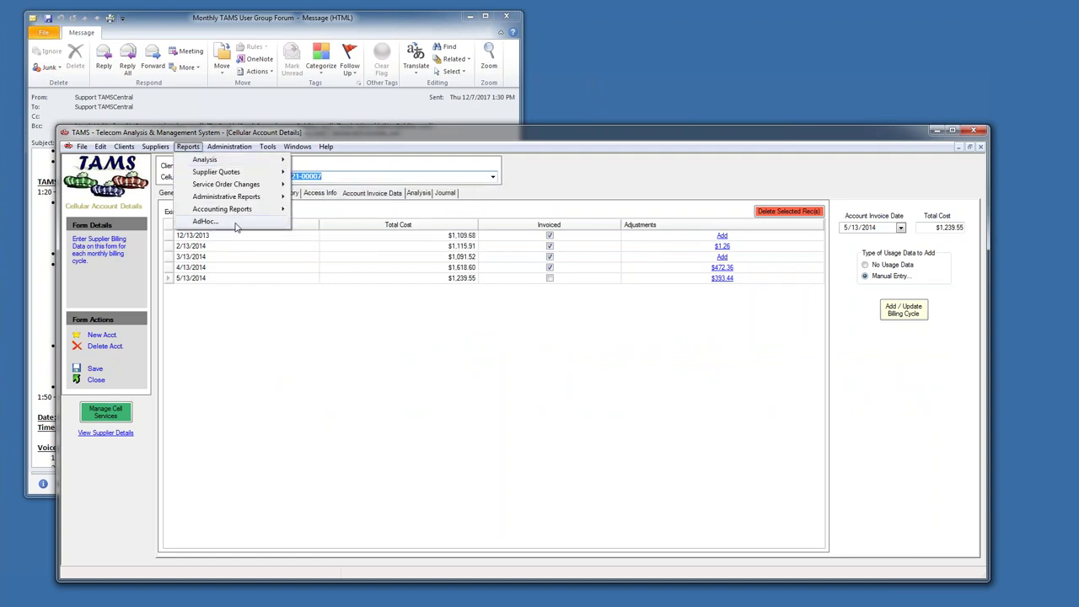
mouse_move(243, 217)
mouse_move(350, 226)
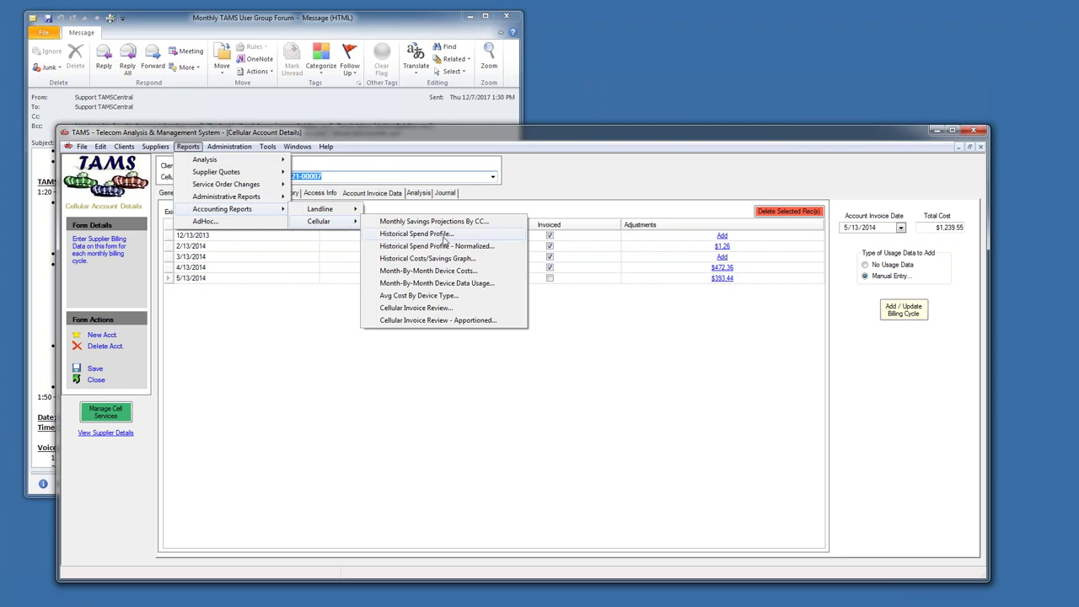
click(455, 137)
click(464, 280)
click(462, 280)
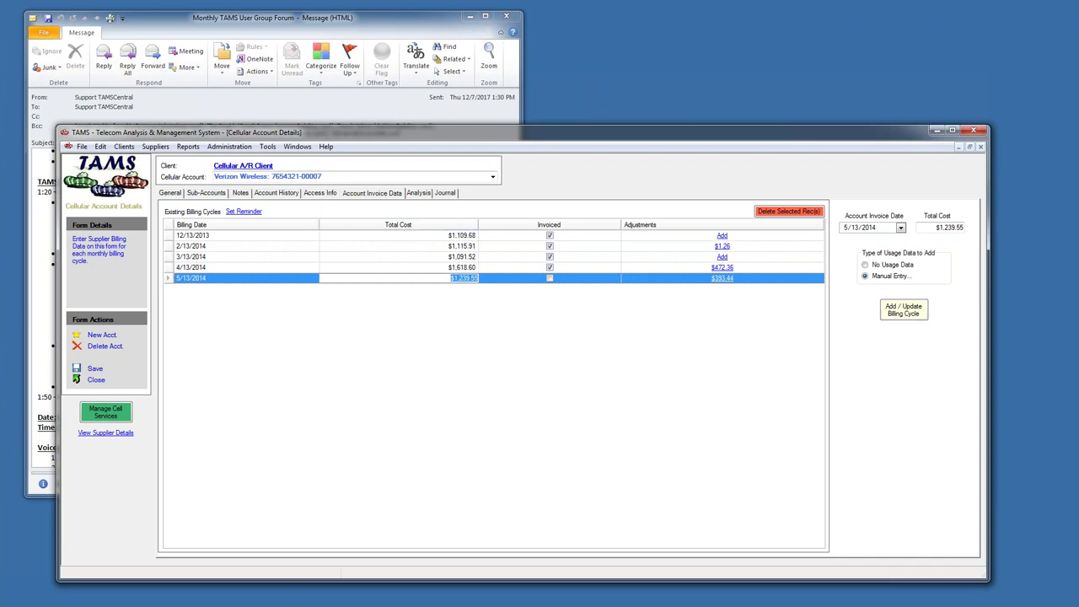
Generate the Historical Spend Profile report for Cellular A/R Client, covering invoices starting 3/1/2014 but before 6/1/2014
click(187, 146)
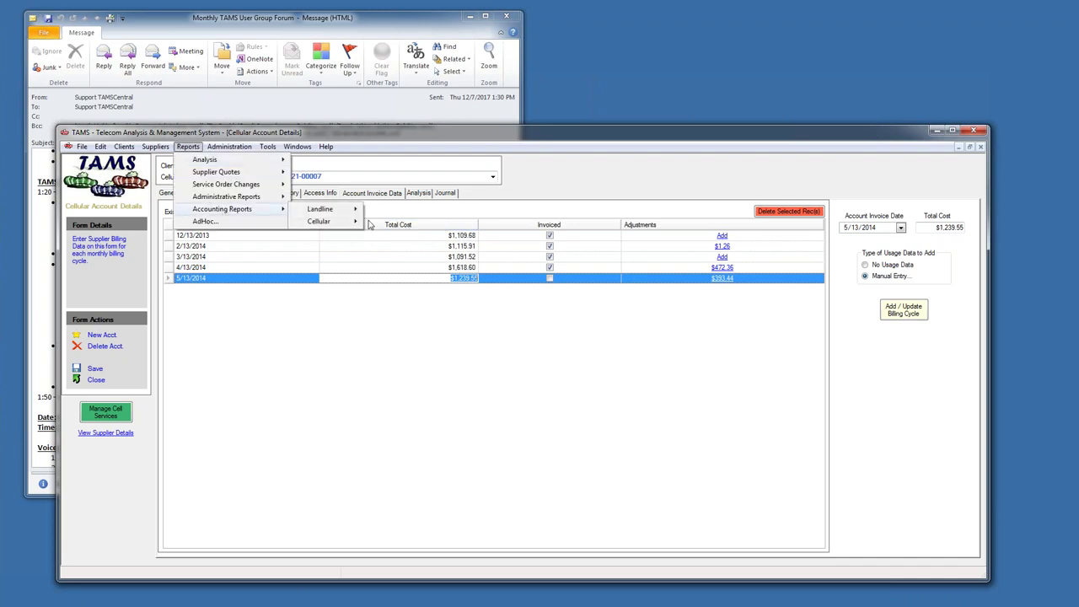
click(517, 260)
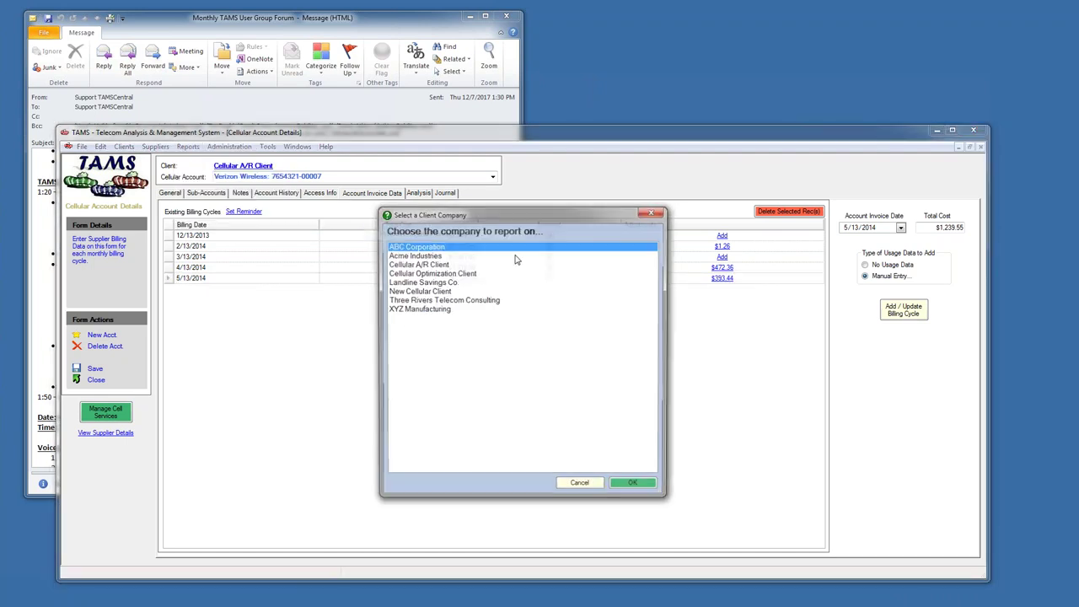
double_click(426, 268)
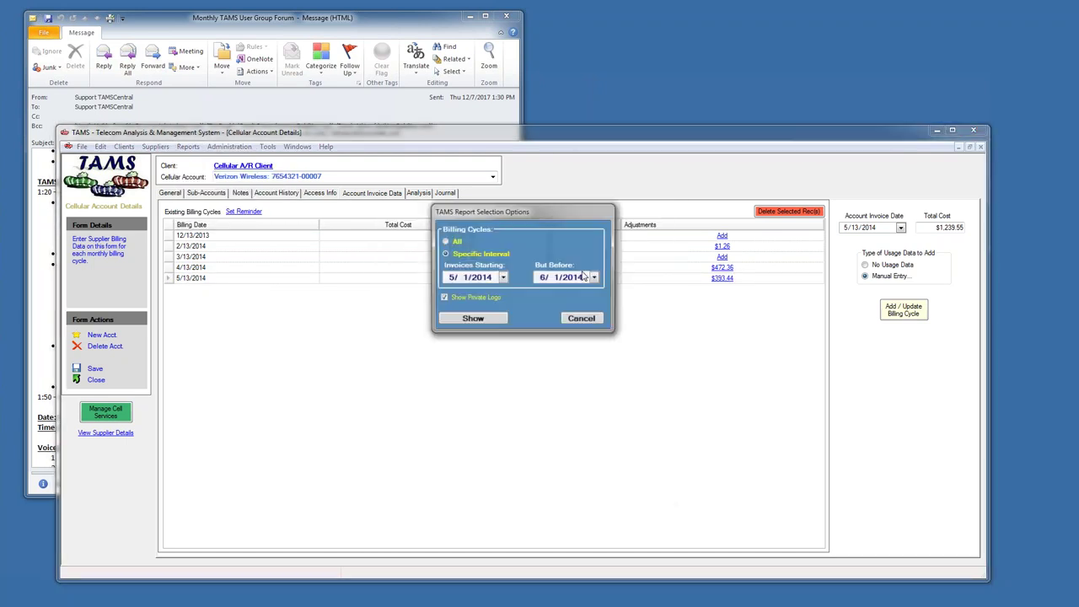
click(448, 278)
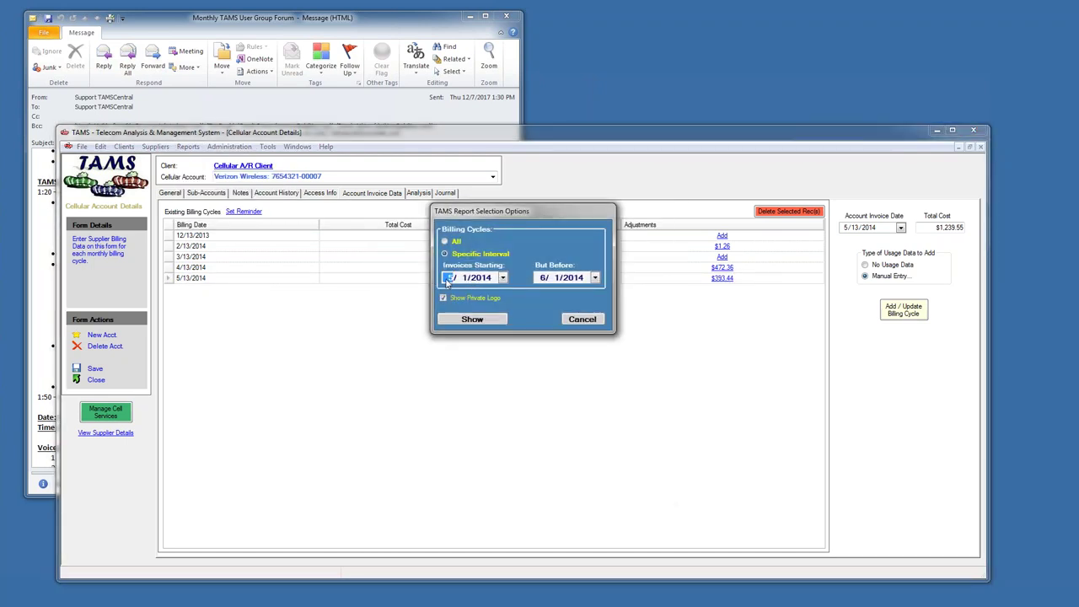
click(466, 325)
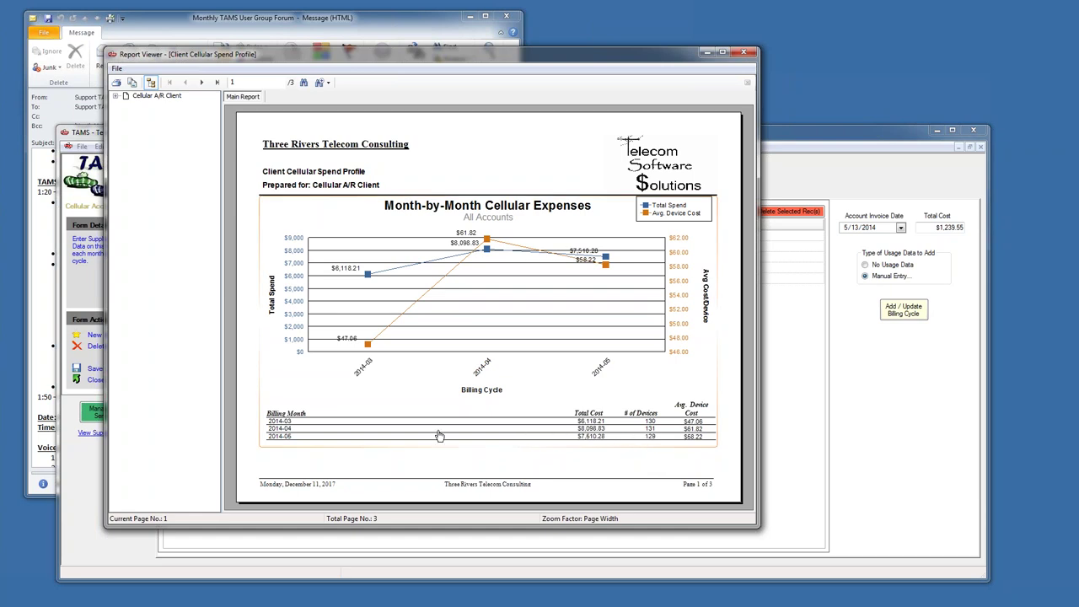
Review the spend profile's per-account cost breakdown and its month-by-month summary, and close the report
click(203, 82)
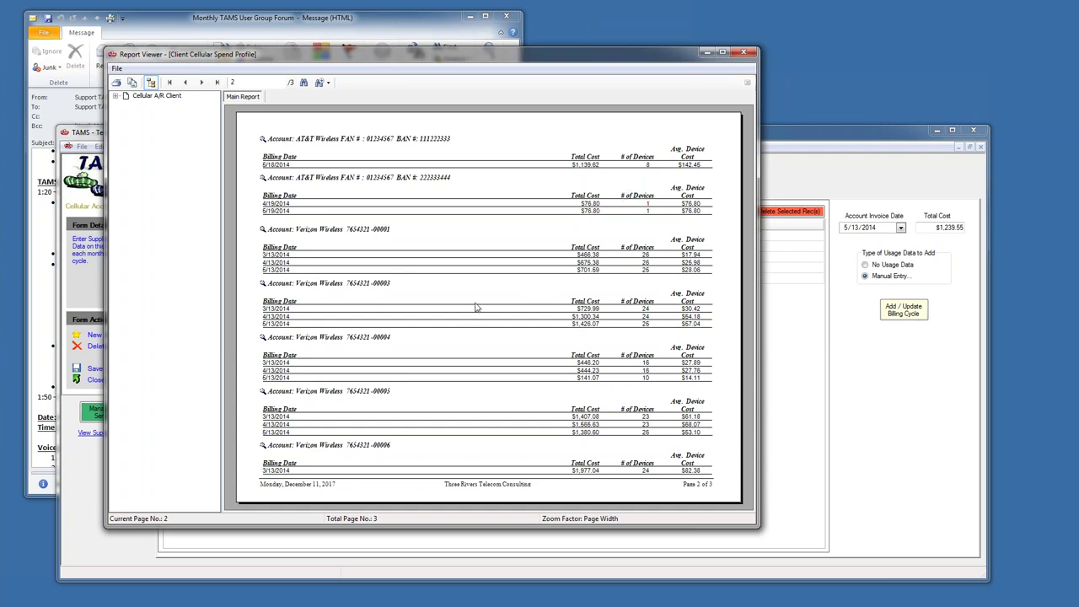
click(185, 82)
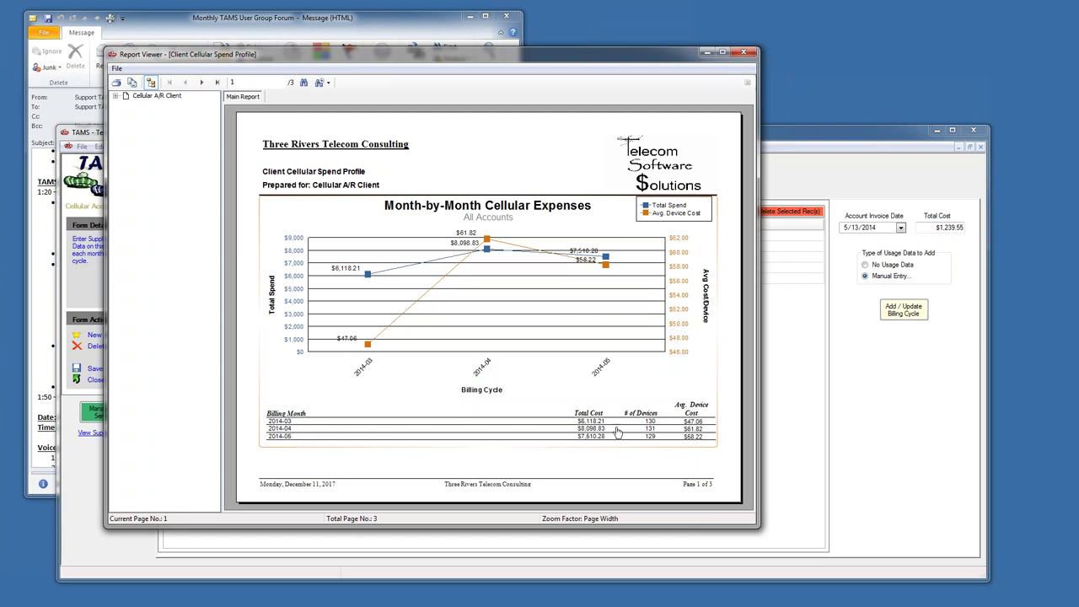
key(alt+F4)
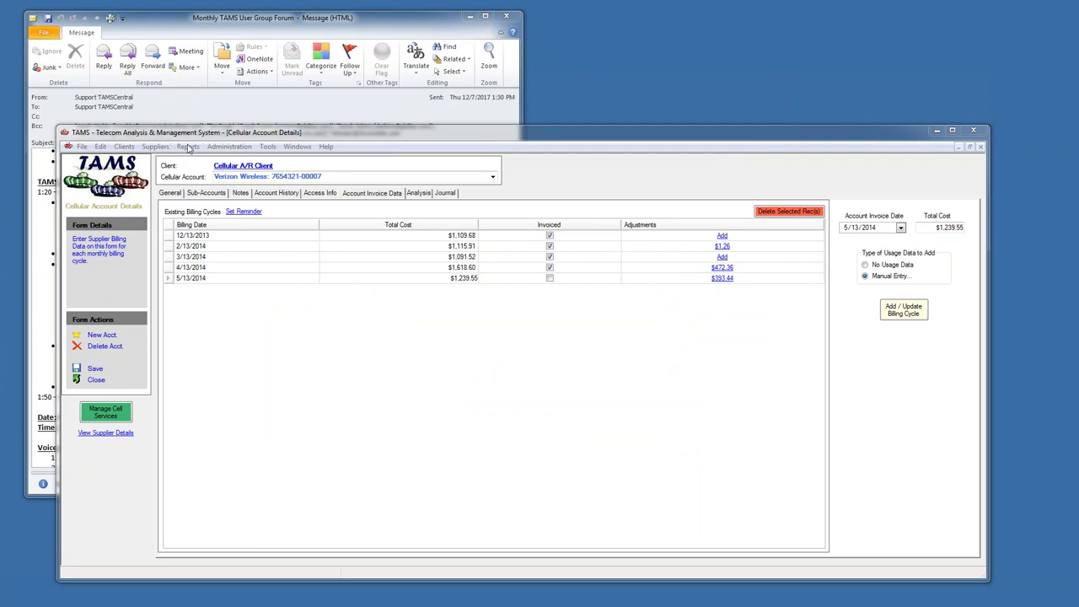
Generate the Cellular Invoice Review report for Cellular A/R Client, limited to the 2014-05 billing month
click(188, 147)
mouse_move(253, 209)
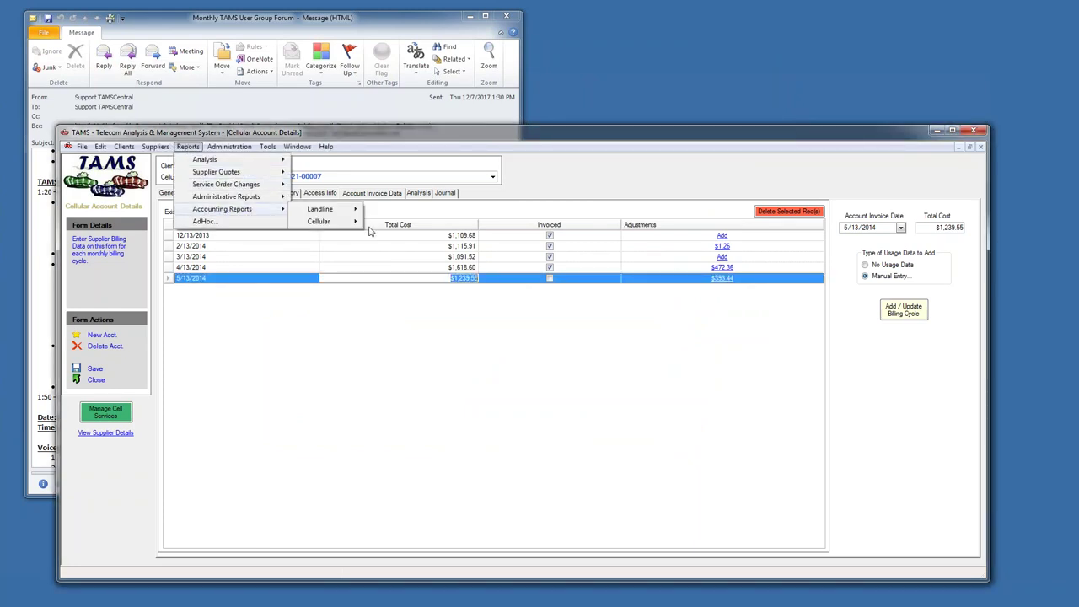
mouse_move(362, 222)
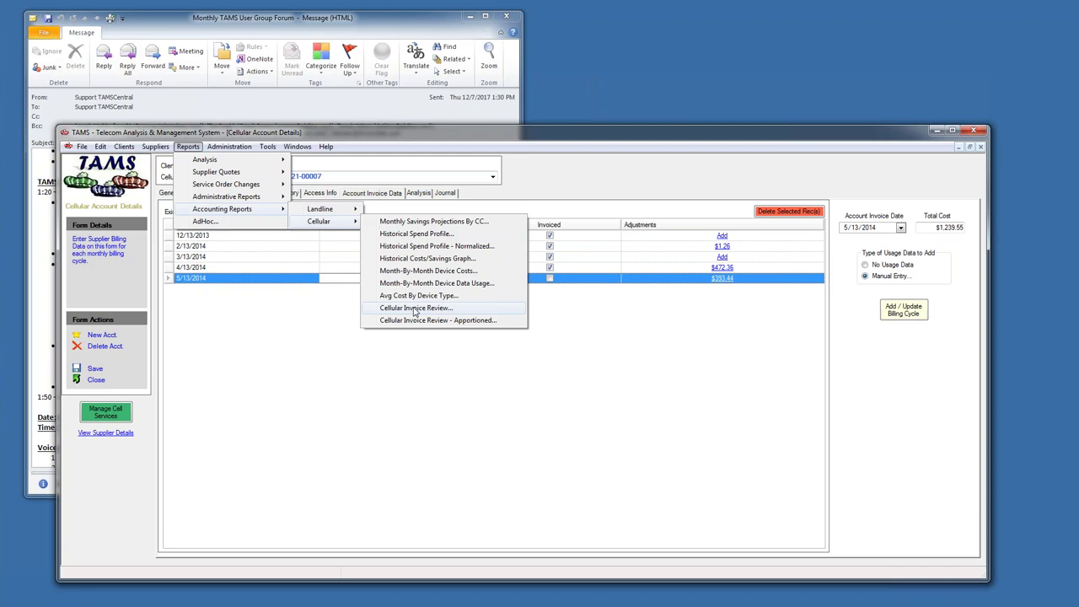
click(414, 308)
double_click(422, 264)
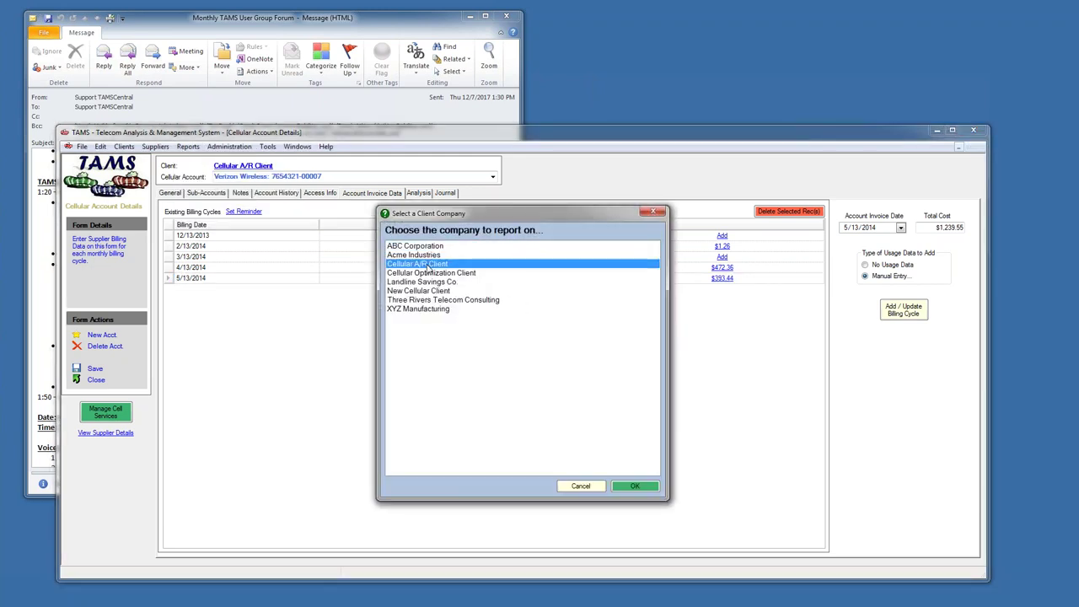
click(451, 291)
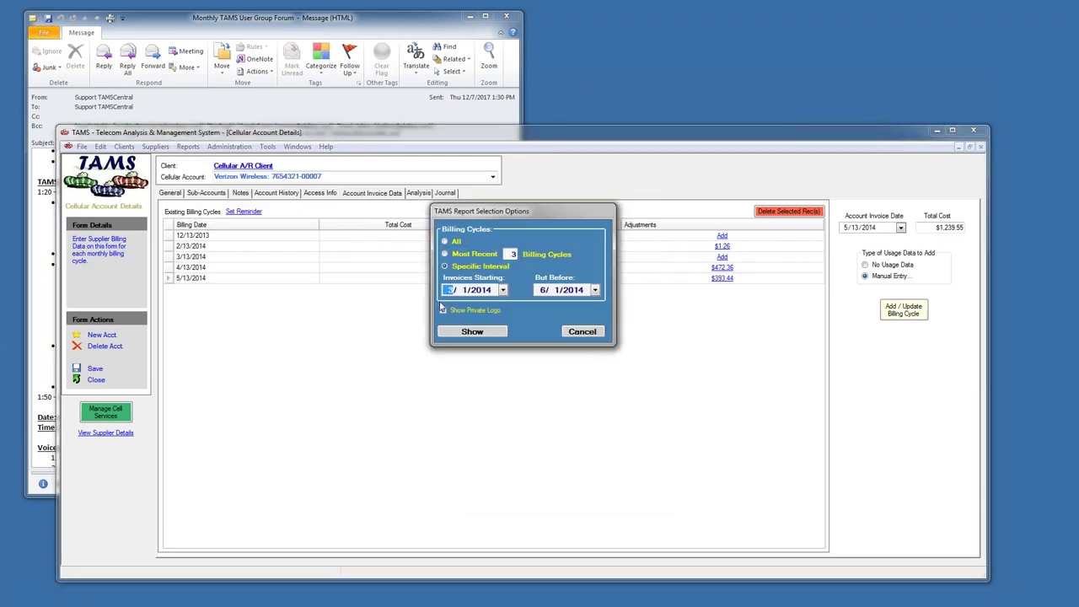
click(472, 332)
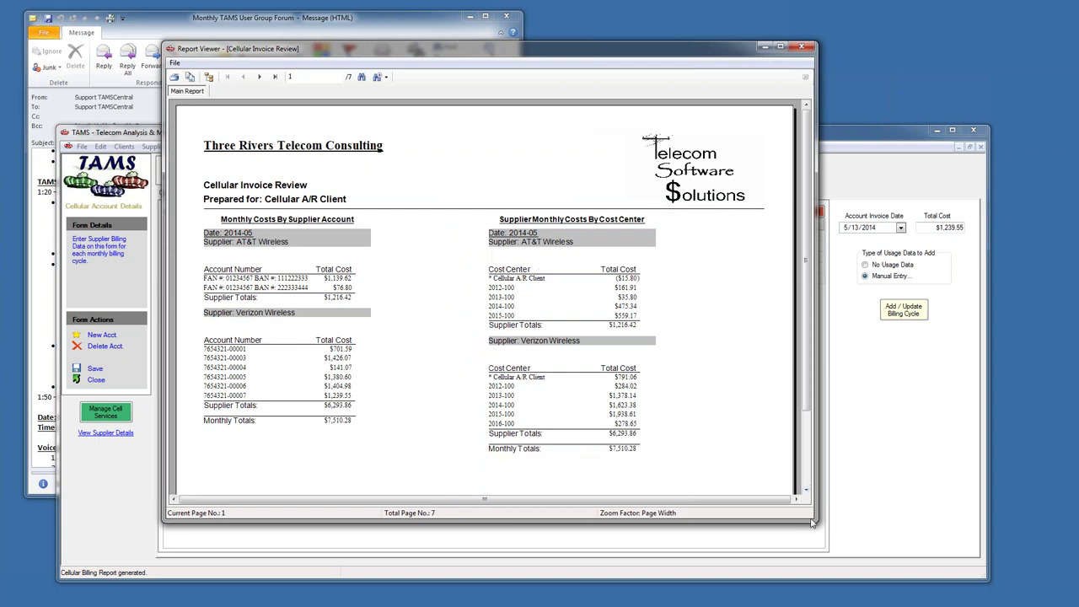
Enlarge and reposition the invoice review window, check the account invoice data behind it, and return to the report
drag(814, 520, 847, 554)
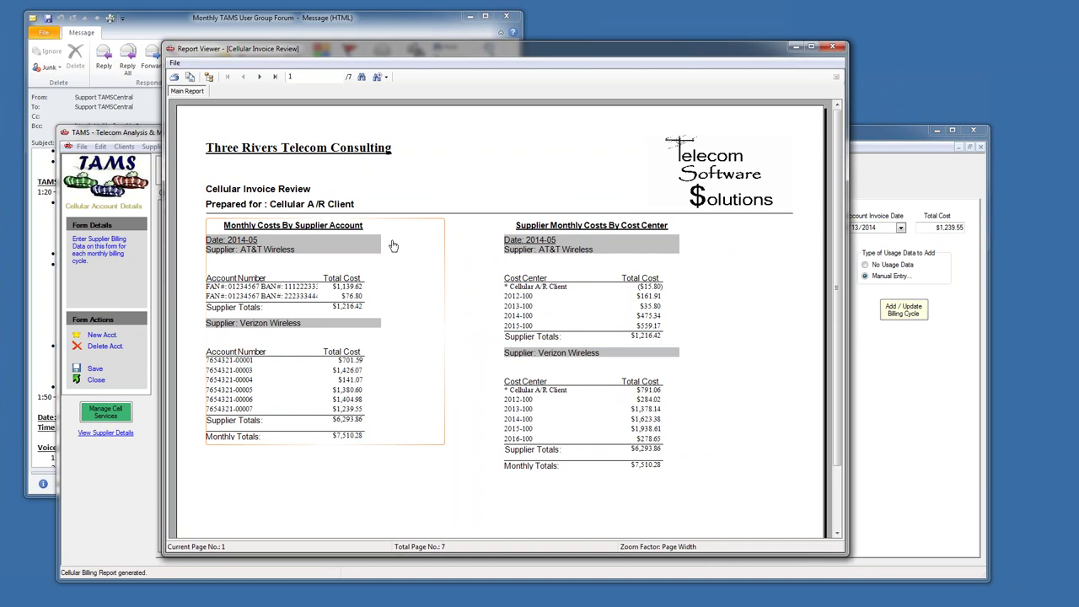
drag(584, 43, 720, 19)
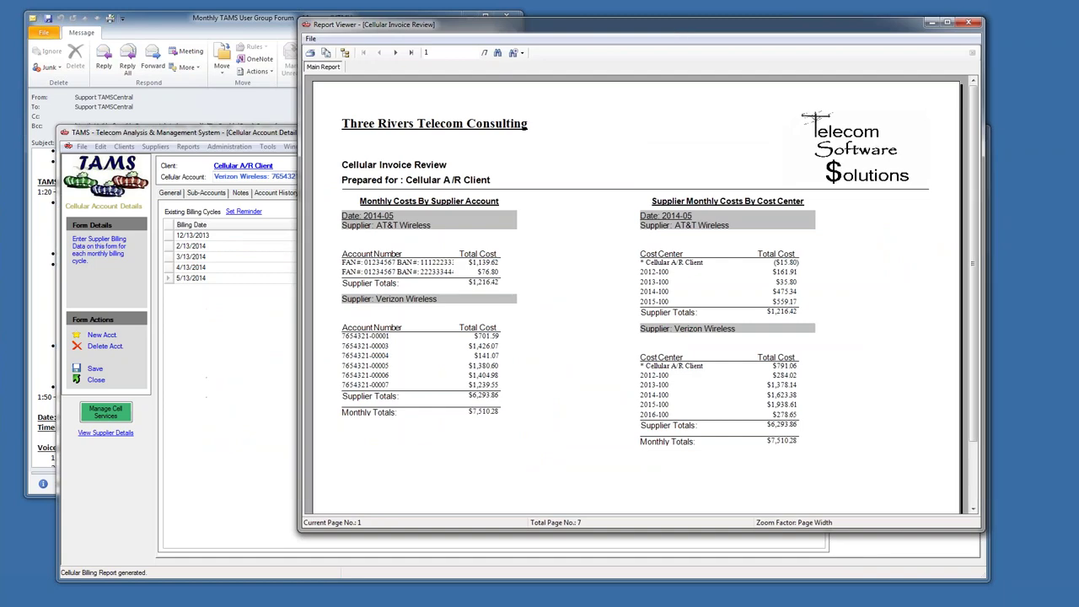
click(190, 135)
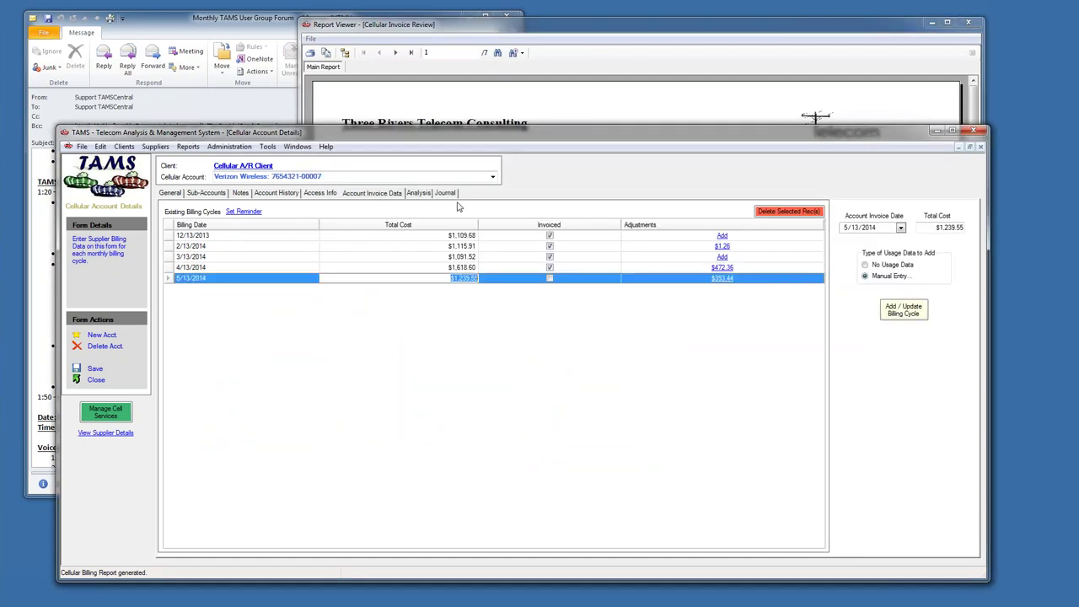
click(502, 41)
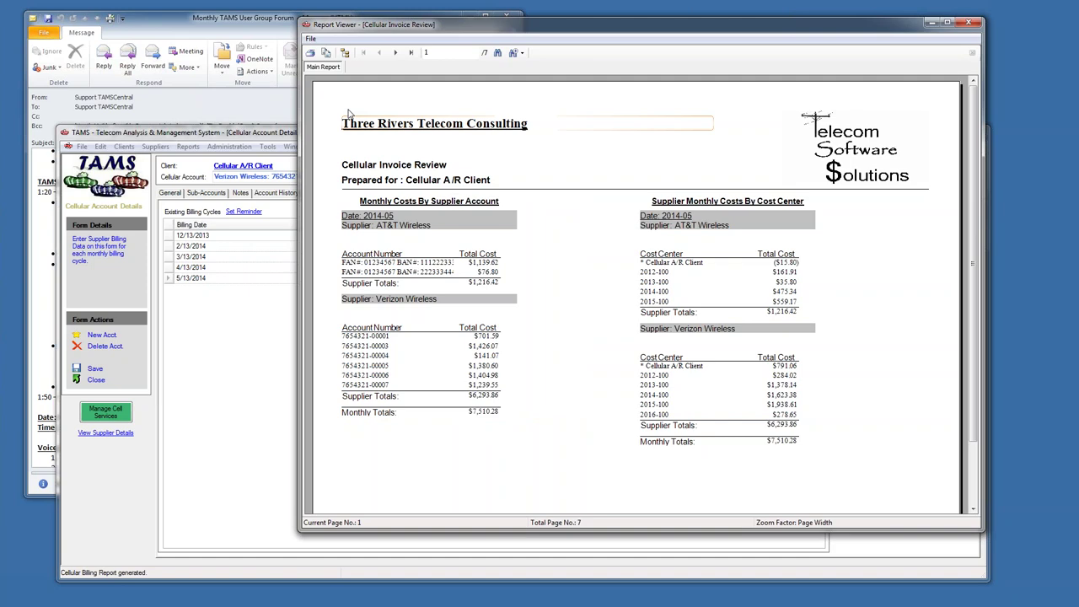
Examine the per-device costs and highlighted values on pages 2 to 4 of the invoice review, and return to its first page
click(394, 52)
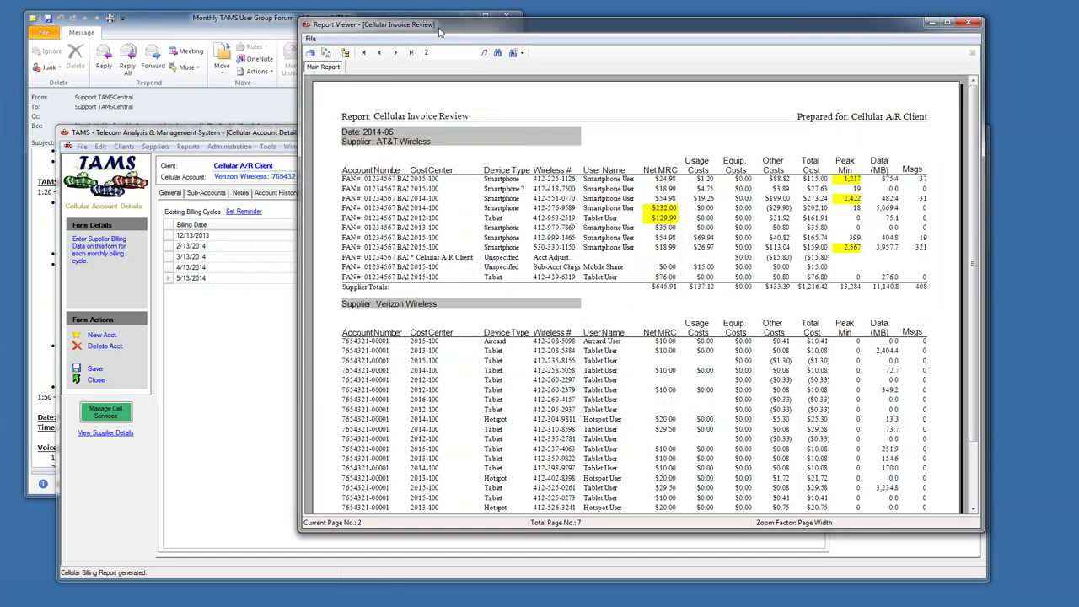
drag(440, 26, 354, 32)
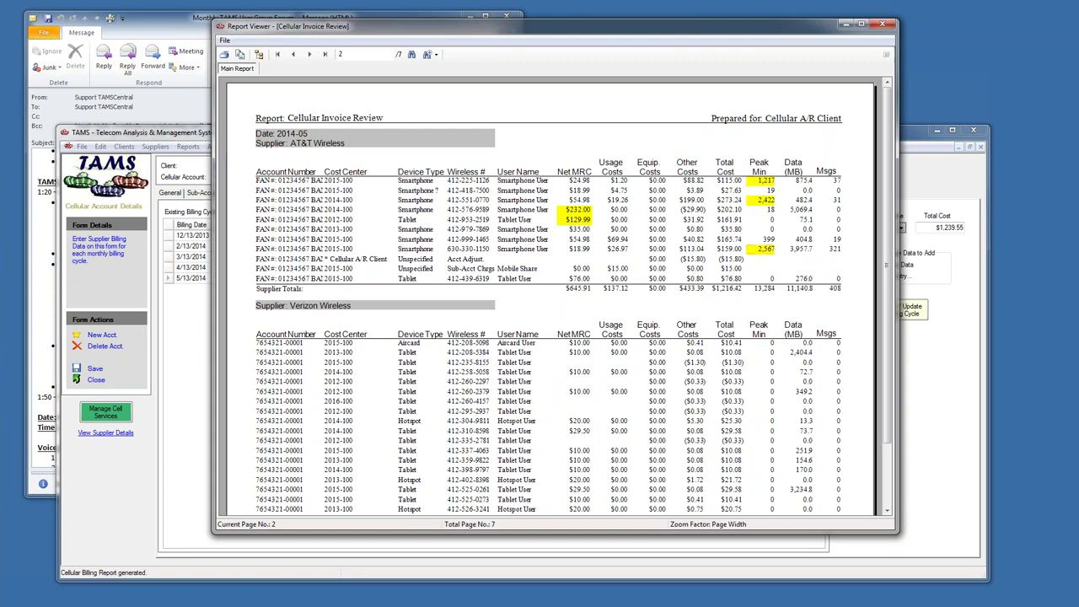
click(311, 54)
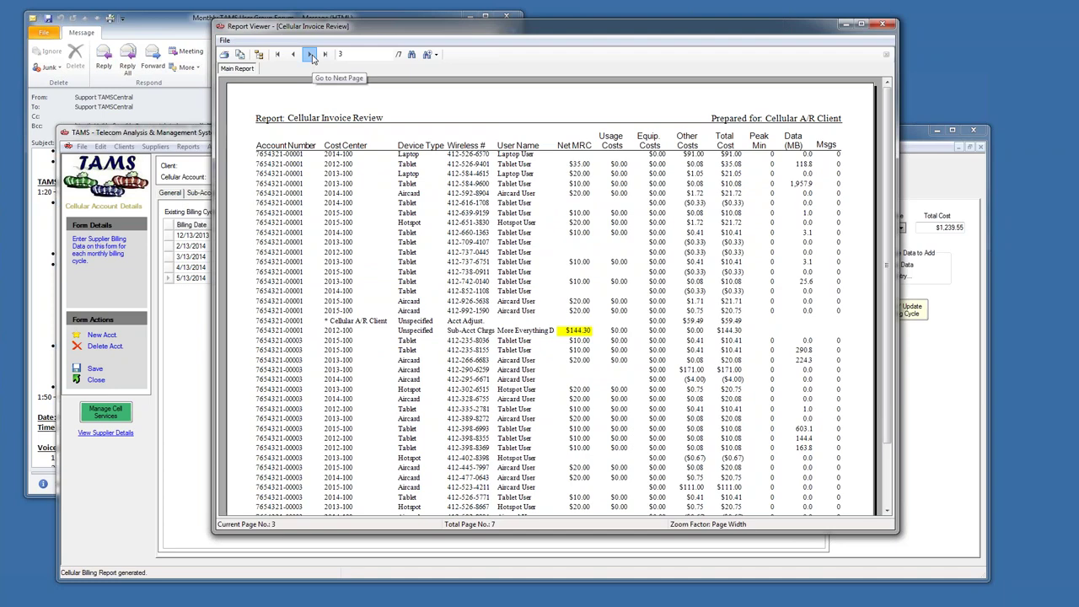
click(310, 54)
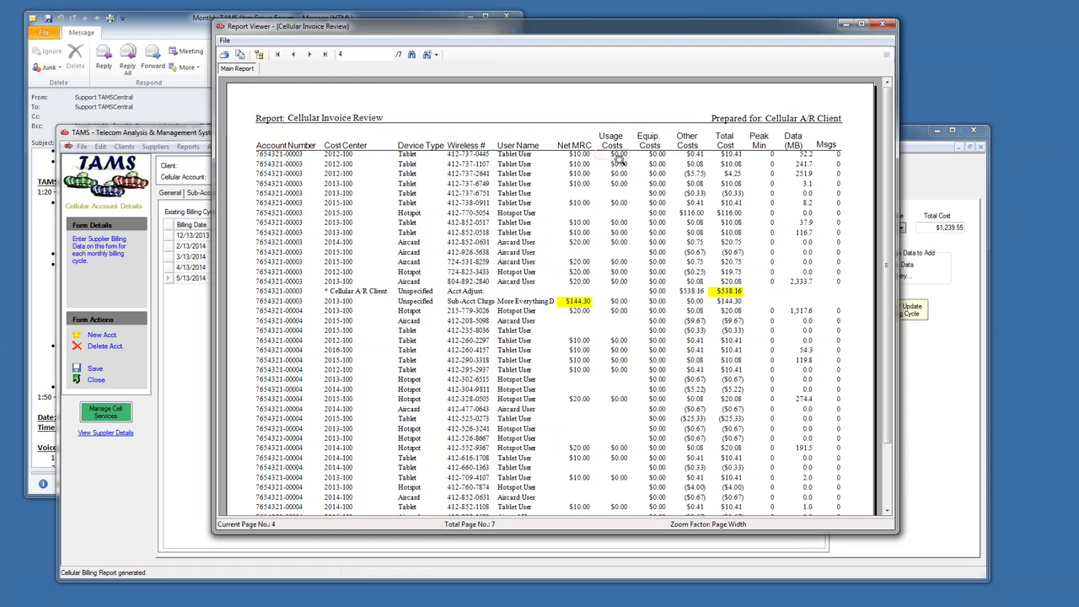
click(278, 55)
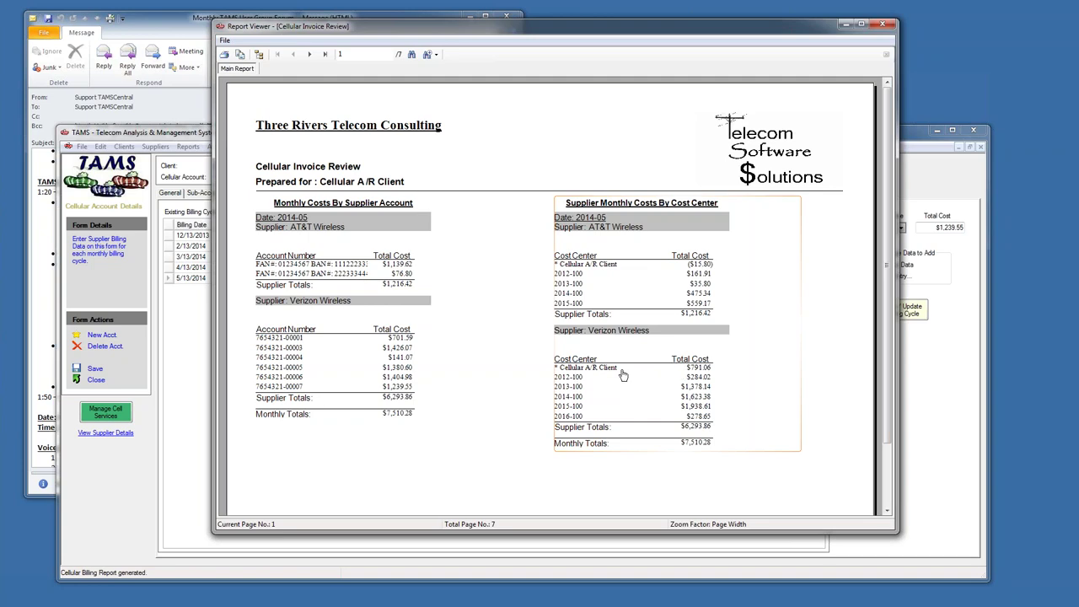
Compare the cost center assignments on pages 2 and 3 and select the highlighted $232.00 Net MRC of an AT&T Wireless smartphone
click(309, 54)
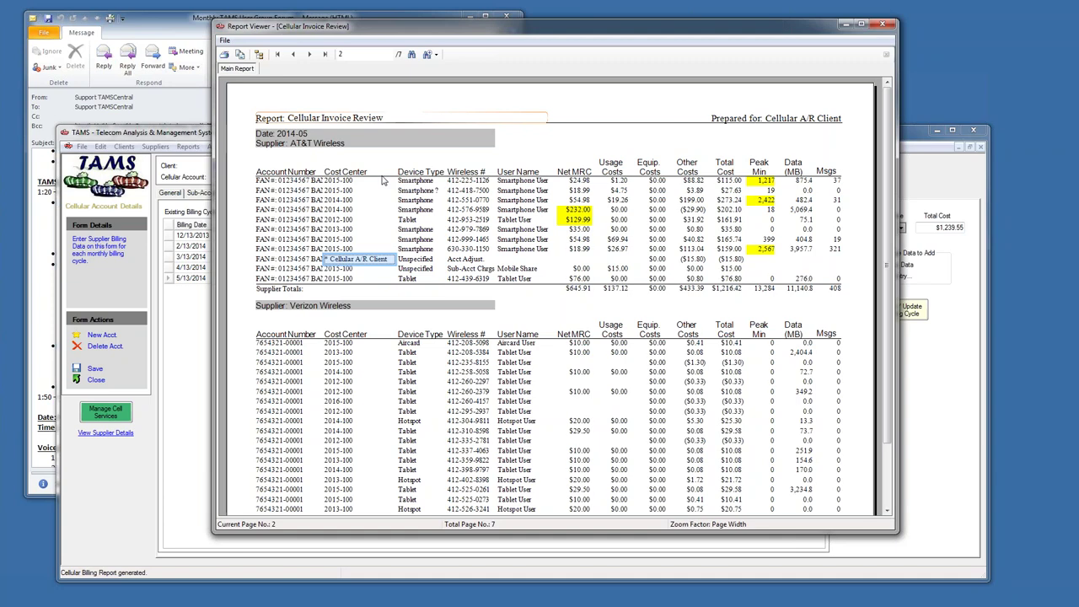
click(309, 54)
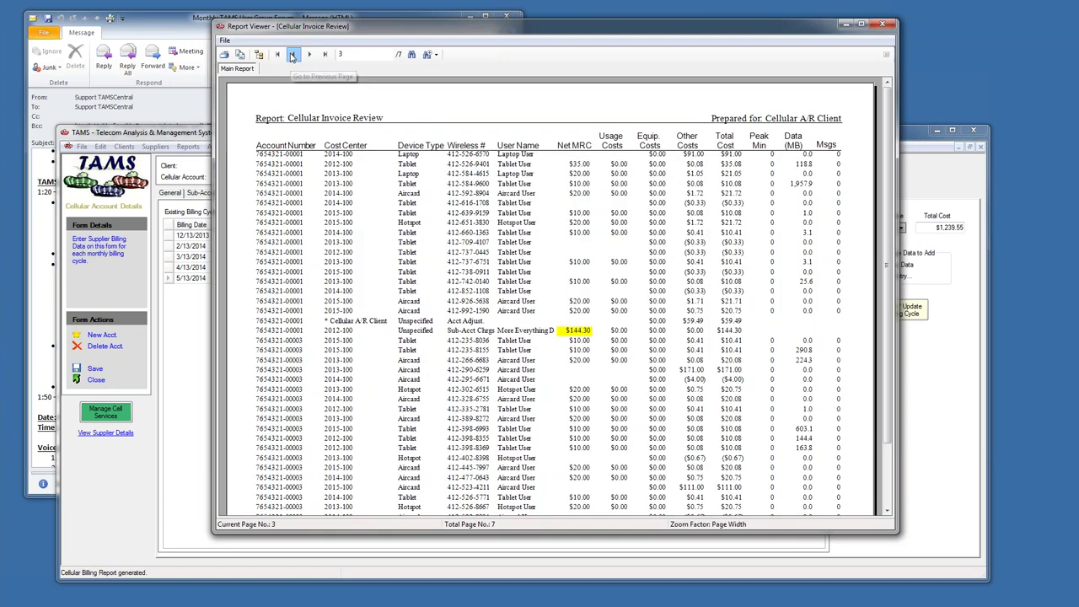
click(292, 55)
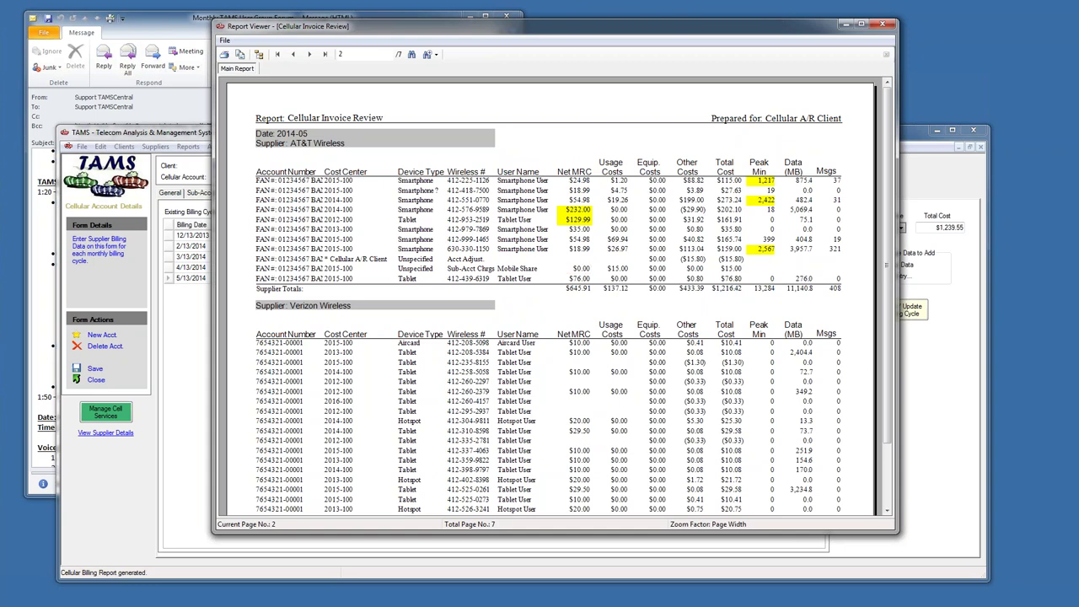
click(581, 210)
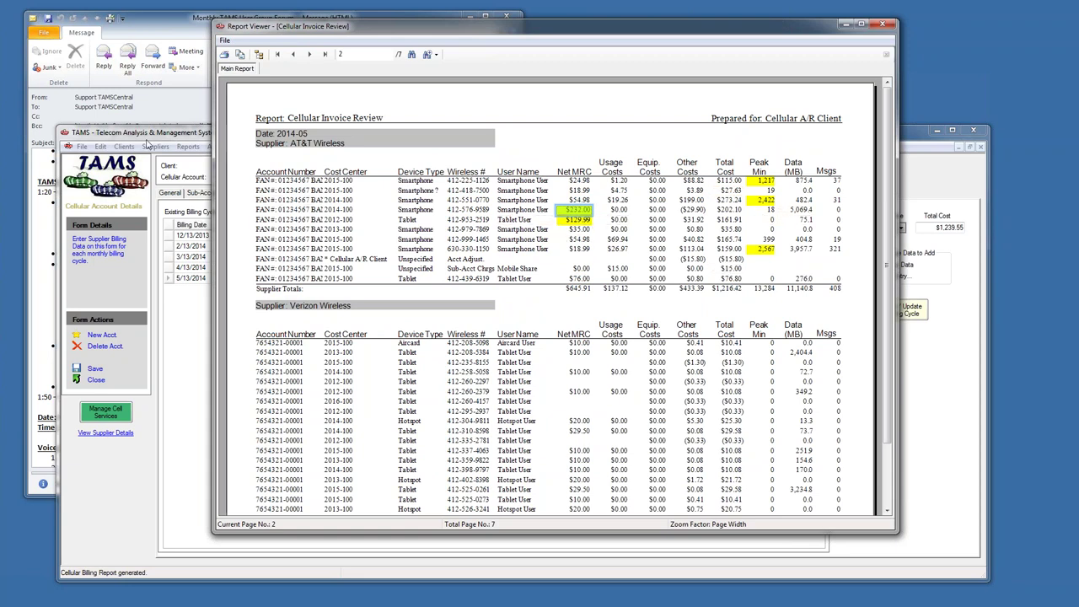
Generate the Cellular Invoice Review - Apportioned report for Cellular A/R Client, keeping the existing invoice review open
click(147, 135)
click(196, 148)
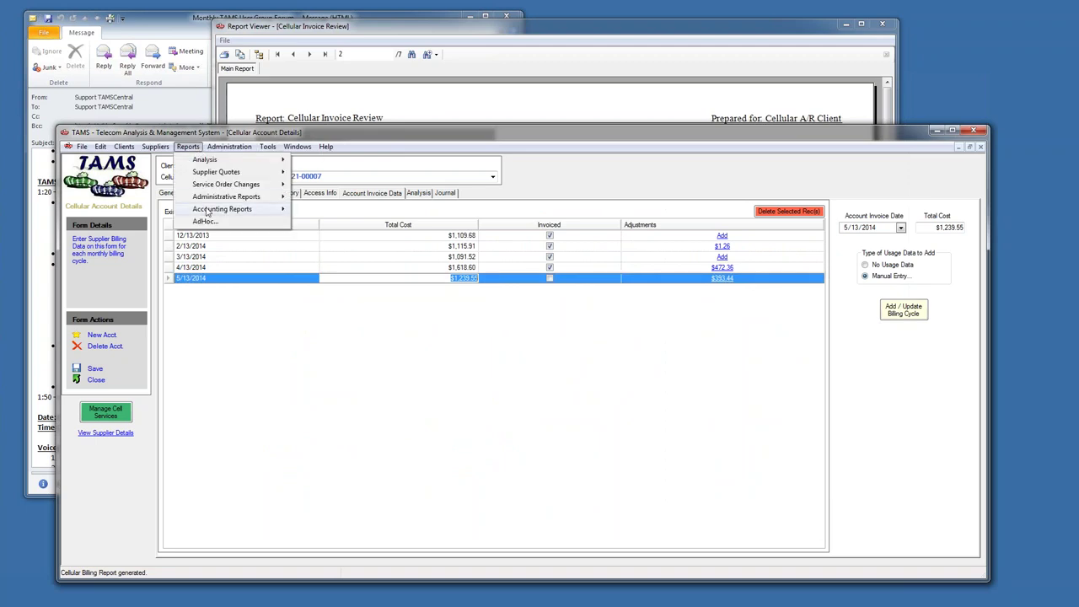
mouse_move(253, 209)
mouse_move(327, 224)
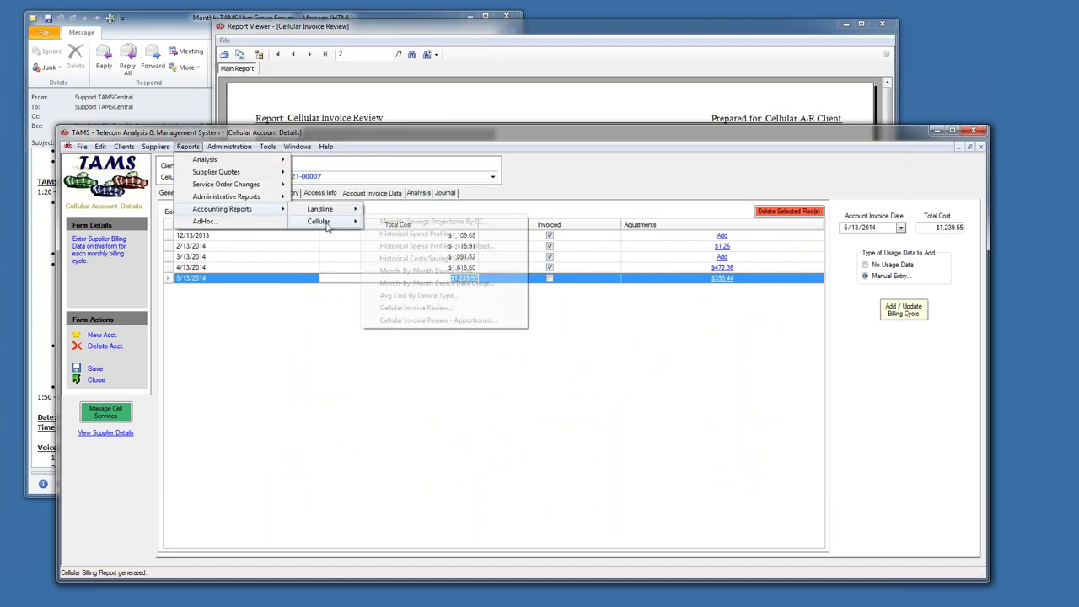
click(439, 319)
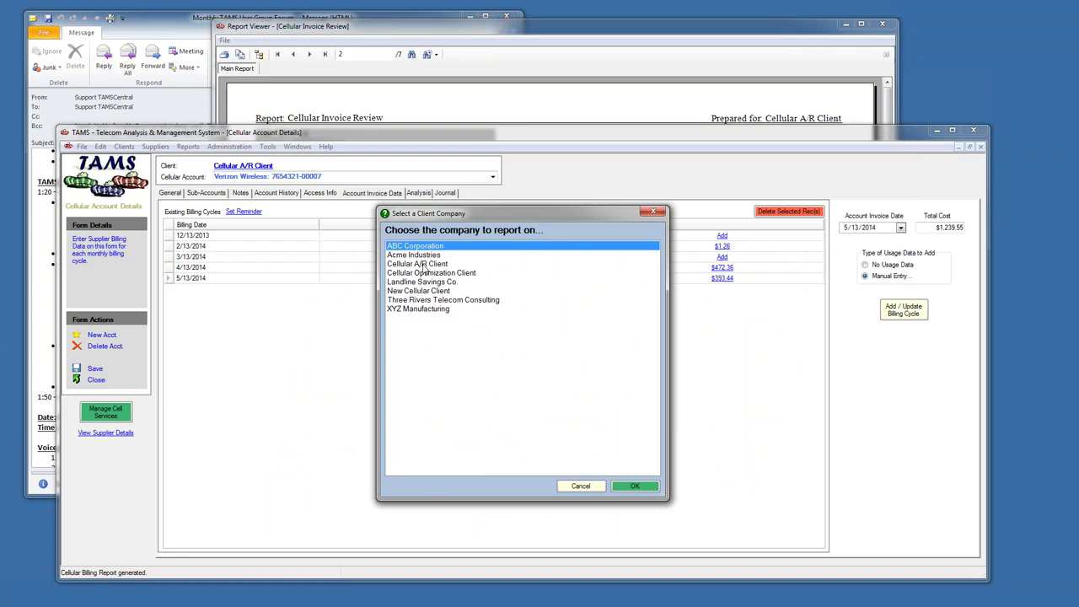
double_click(424, 266)
click(466, 333)
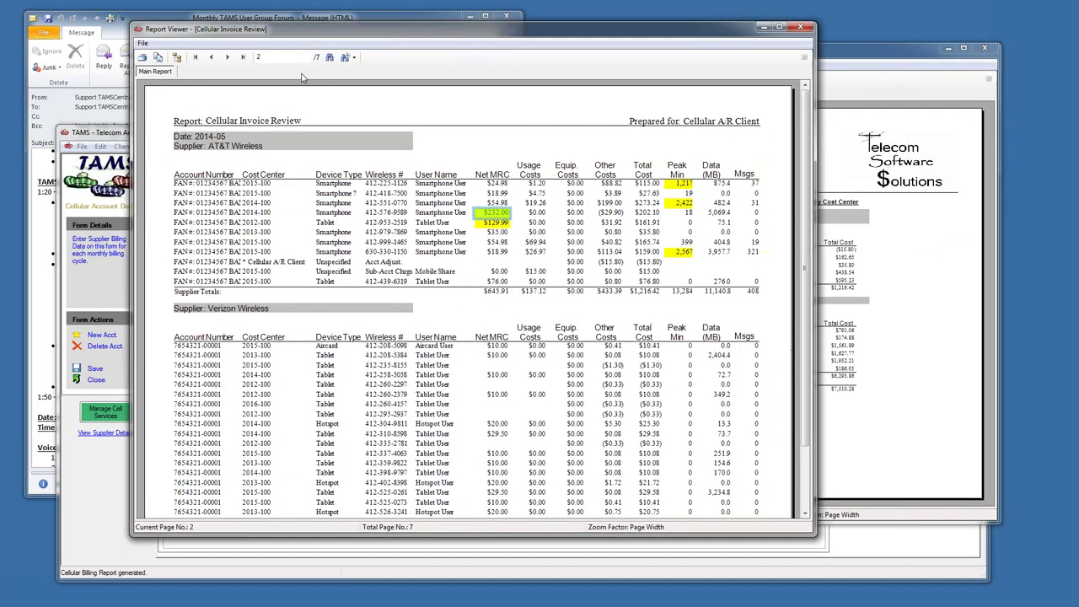
Return the invoice review to its first page, hide the apportioned report's group tree, and arrange both reports for comparing cost center costs
click(196, 57)
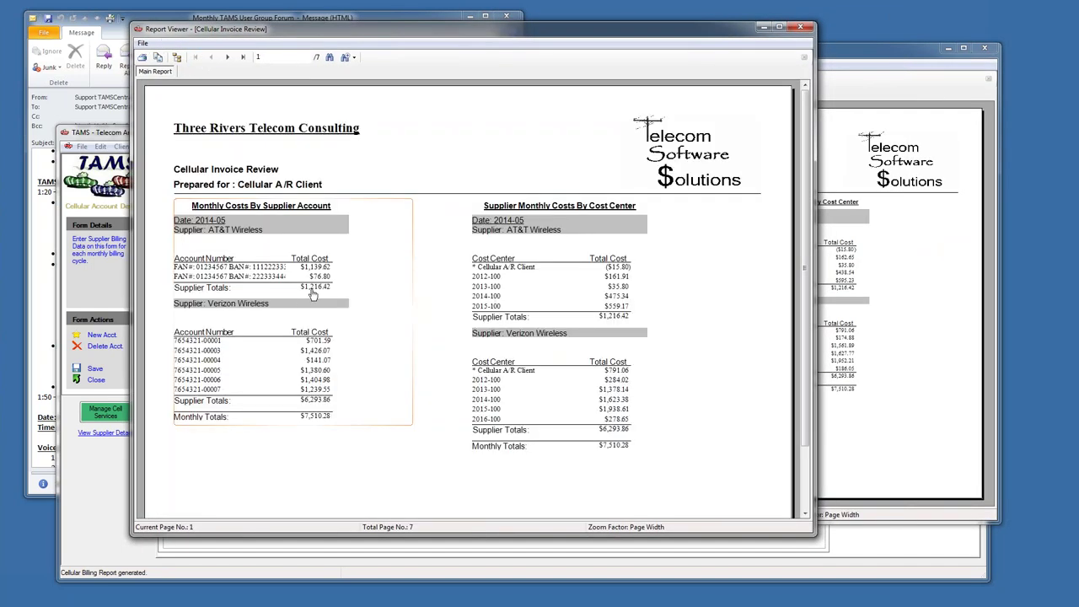
click(861, 65)
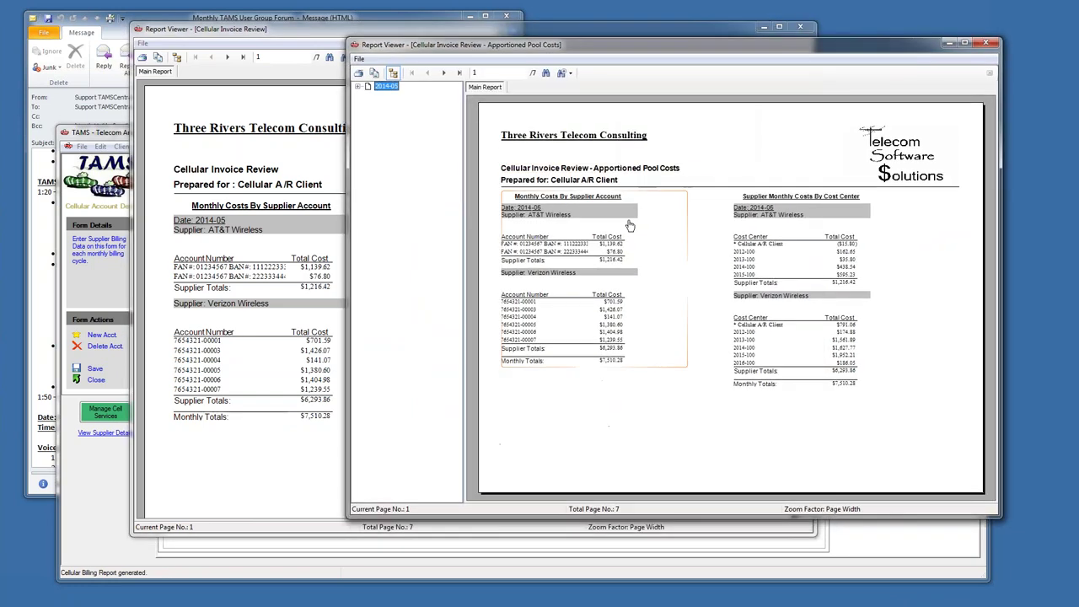
click(393, 73)
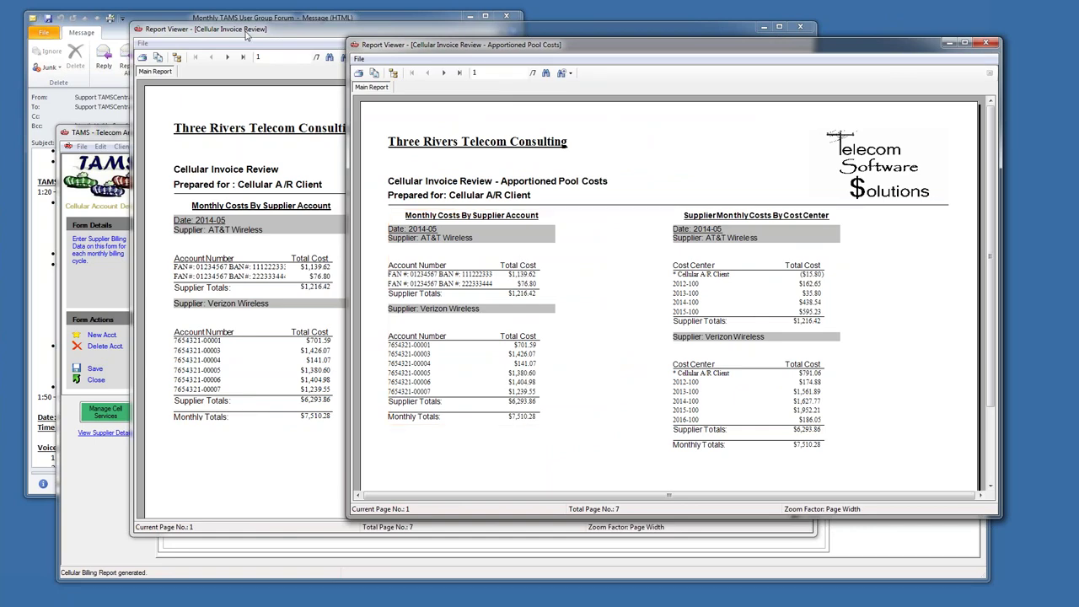
drag(245, 32, 83, 40)
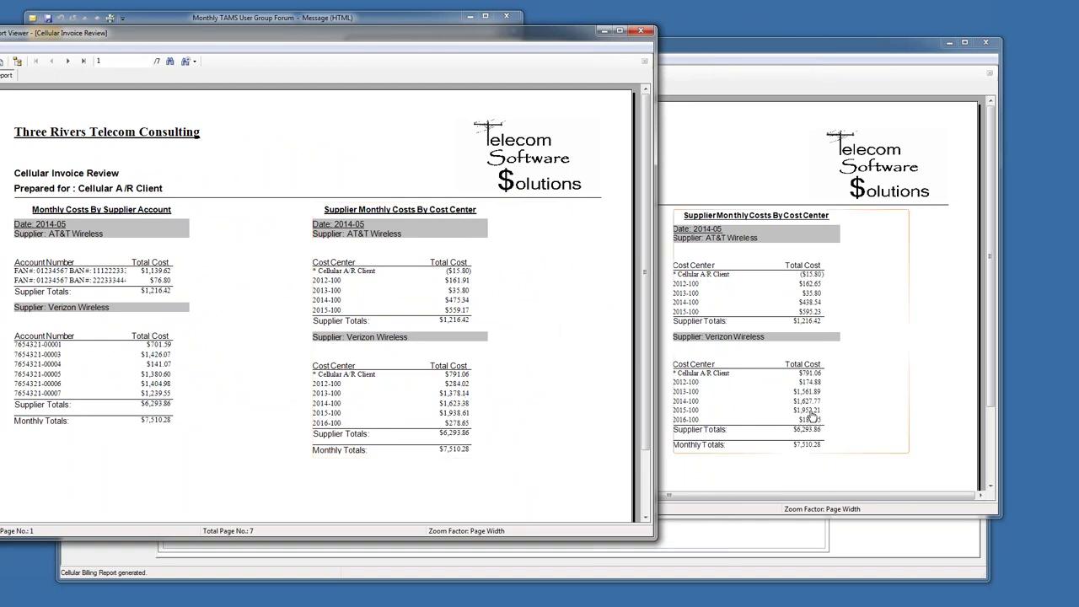
drag(700, 48, 682, 48)
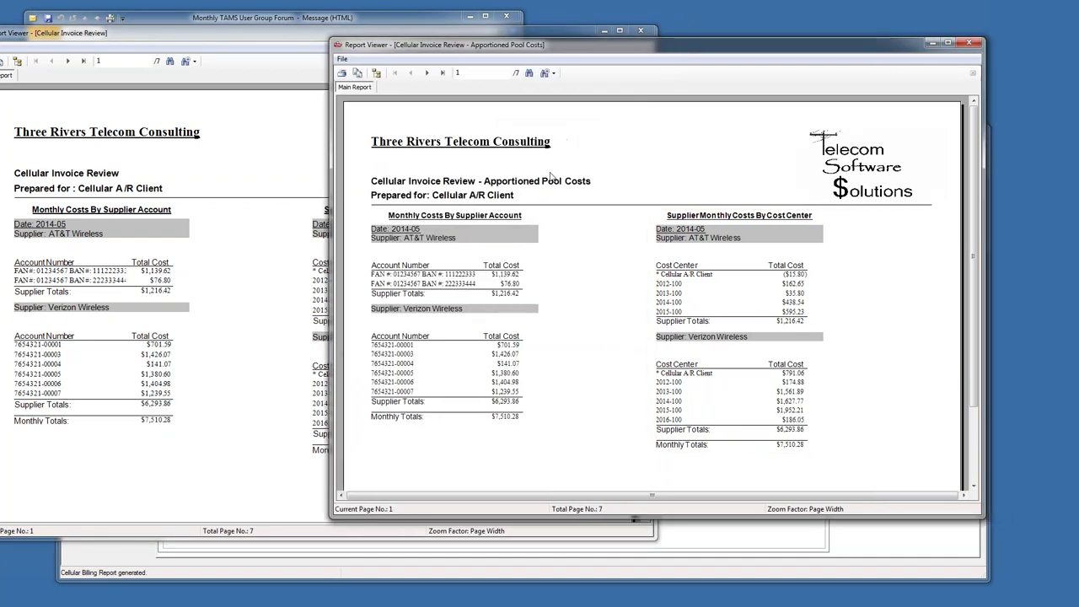
Show page 2 of the apportioned report and examine the data usage of the AT&T Wireless devices
click(427, 73)
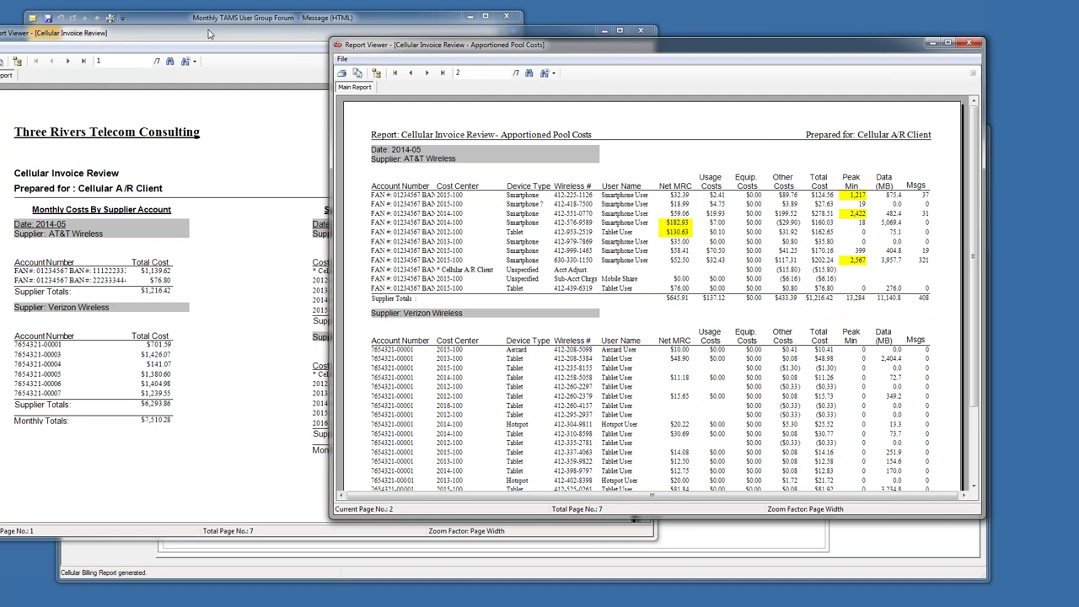
click(894, 195)
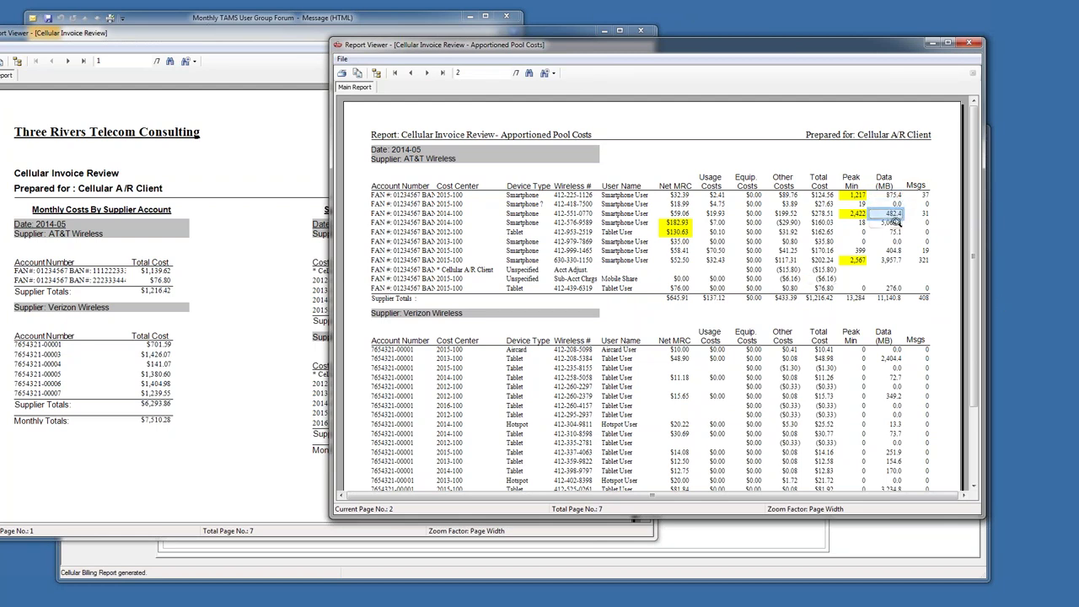
click(894, 231)
click(896, 259)
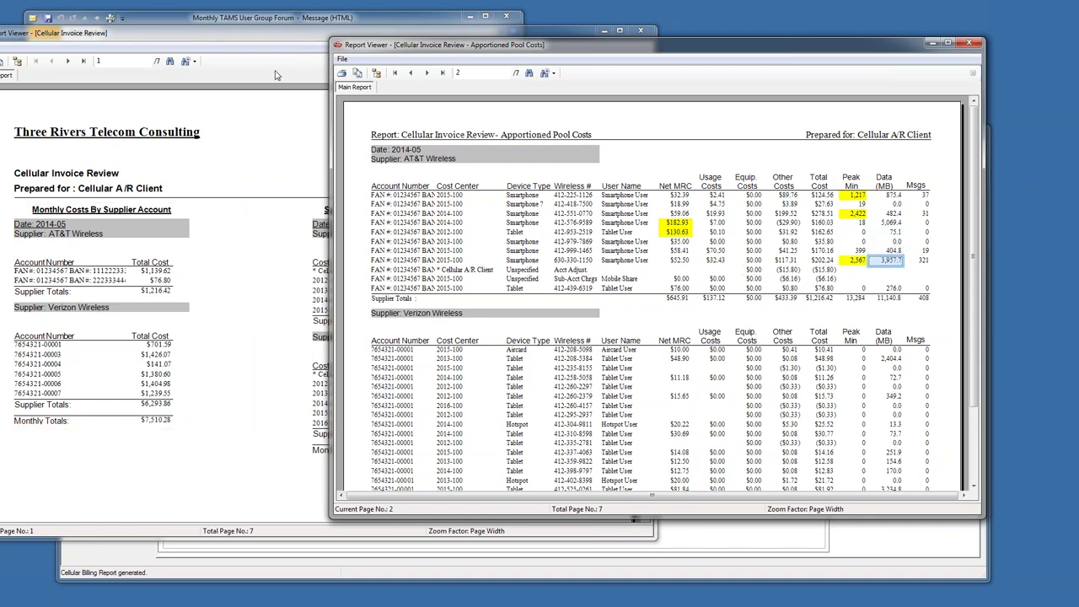
Show page 2 of the standard invoice review and compare the 2,567-minute smartphone's total cost and data usage with the apportioned report
click(260, 43)
click(68, 61)
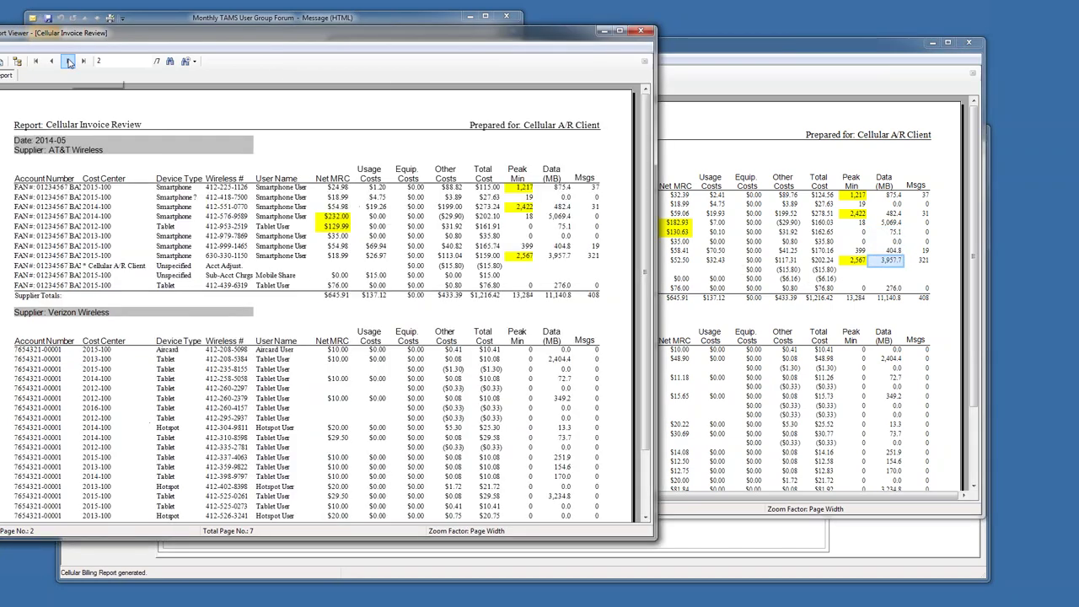
click(487, 258)
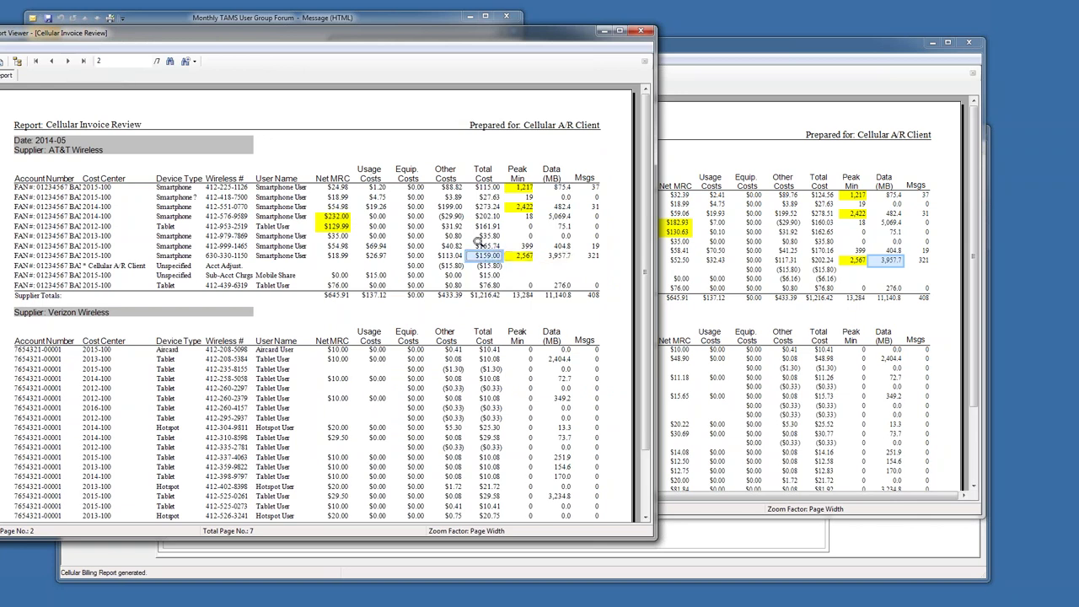
click(563, 257)
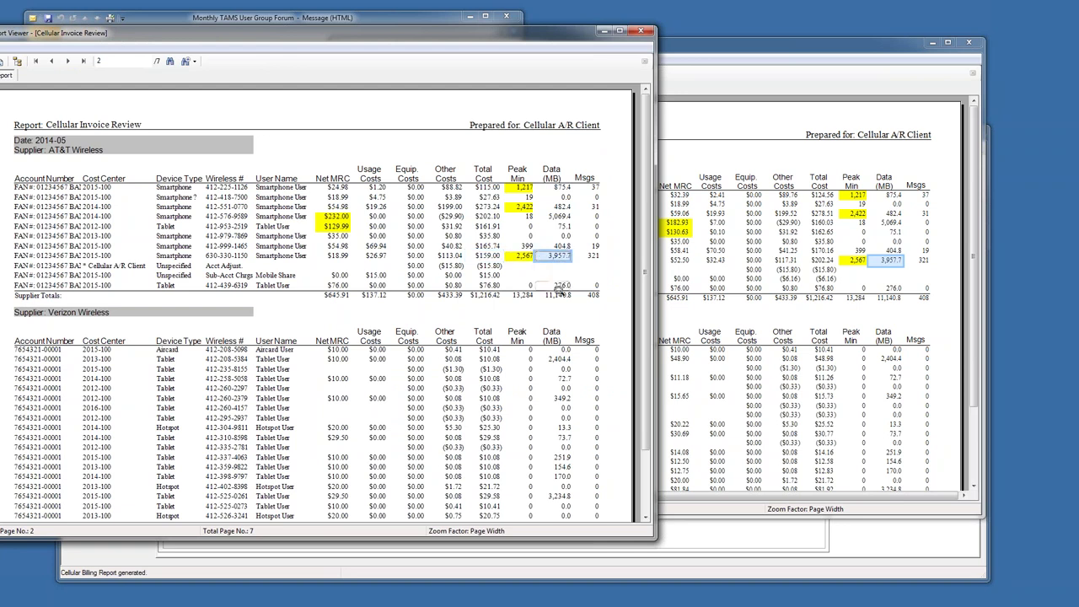
click(490, 256)
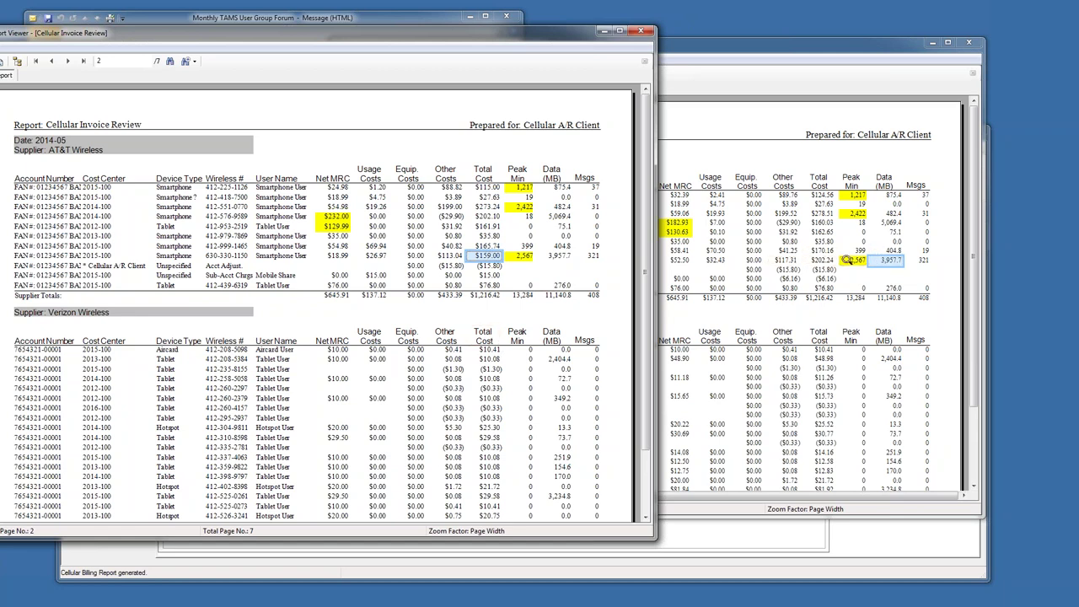
click(827, 261)
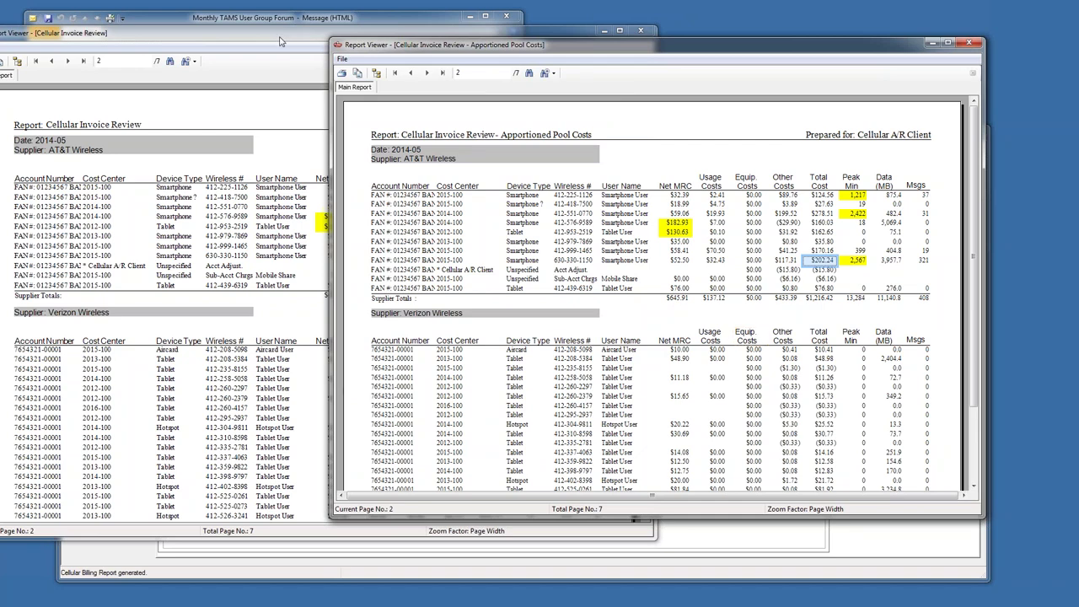
Realign the standard review with the apportioned report and compare their page 2 device costs and supplier totals
mouse_move(281, 40)
mouse_down()
mouse_move(235, 49)
mouse_move(272, 48)
mouse_up()
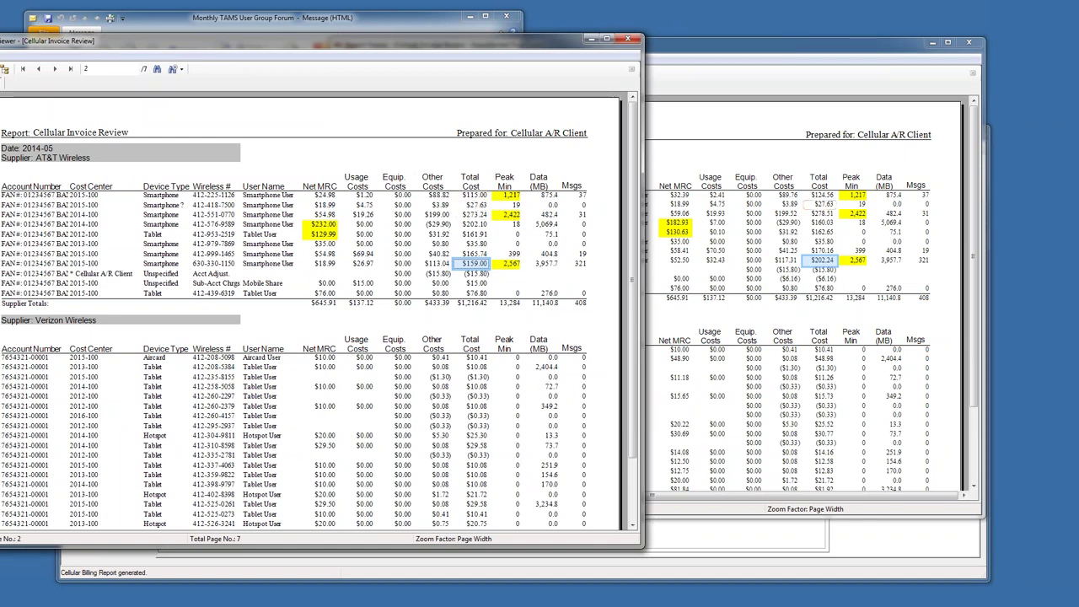
click(828, 51)
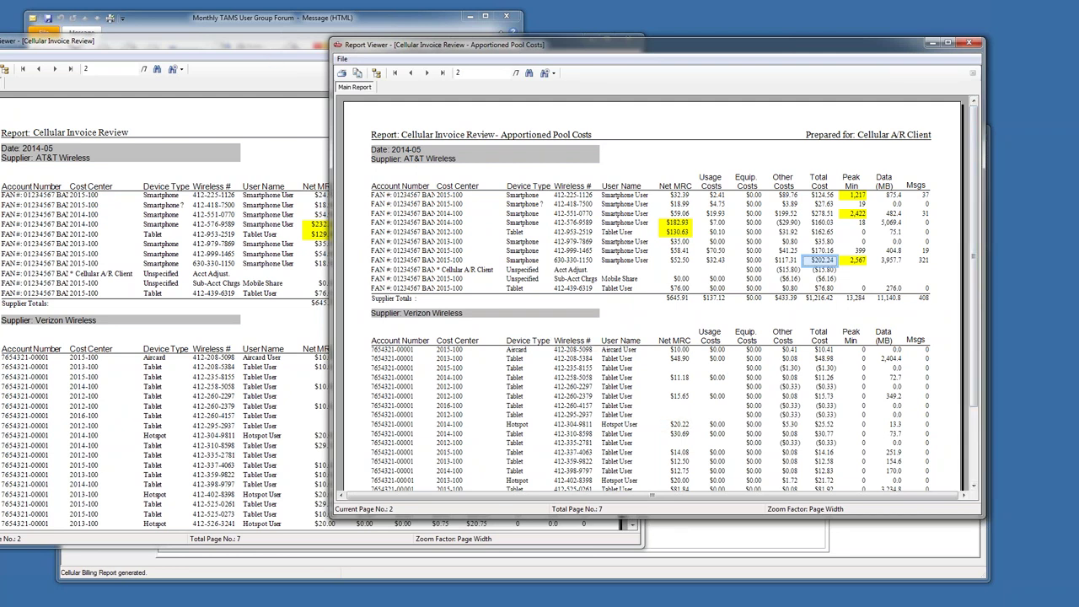
click(271, 51)
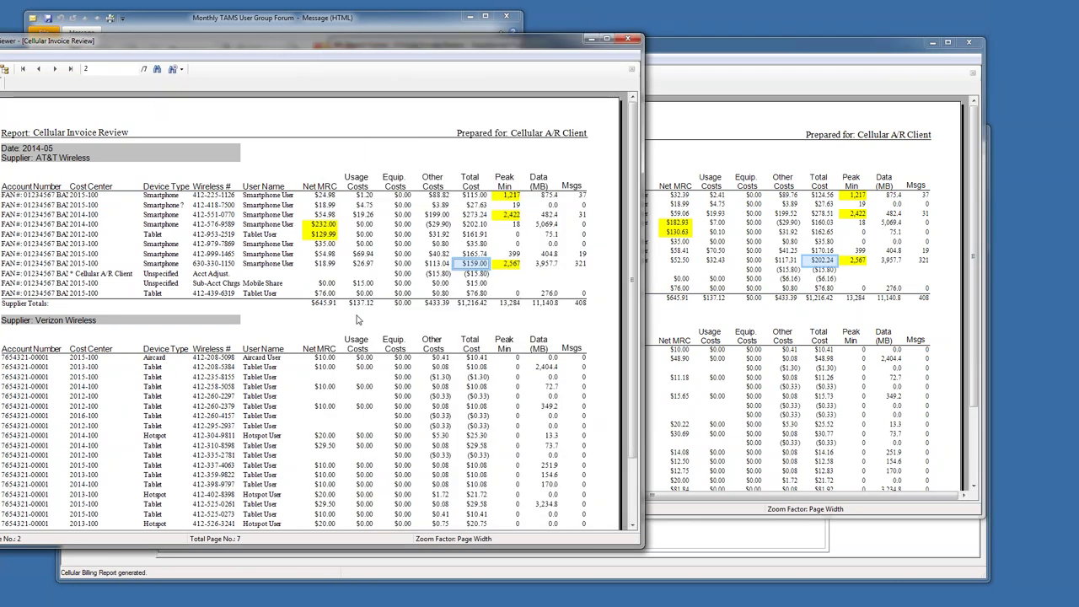
scroll(356, 320, down, 3)
click(916, 64)
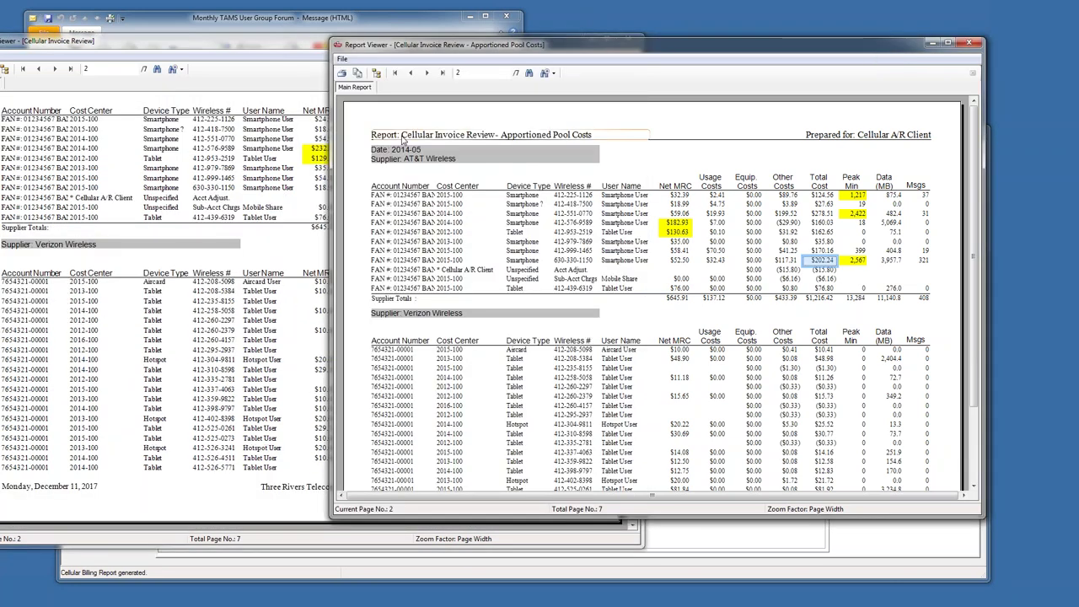
Return the apportioned report to its first page and open the detail view of supplier monthly costs by cost center
click(395, 72)
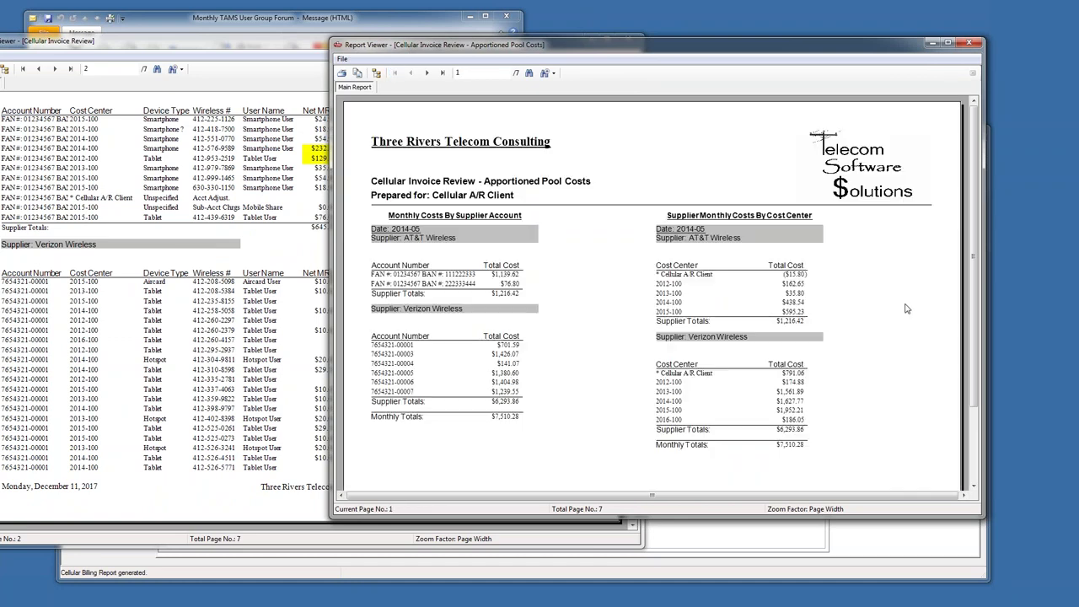
double_click(778, 411)
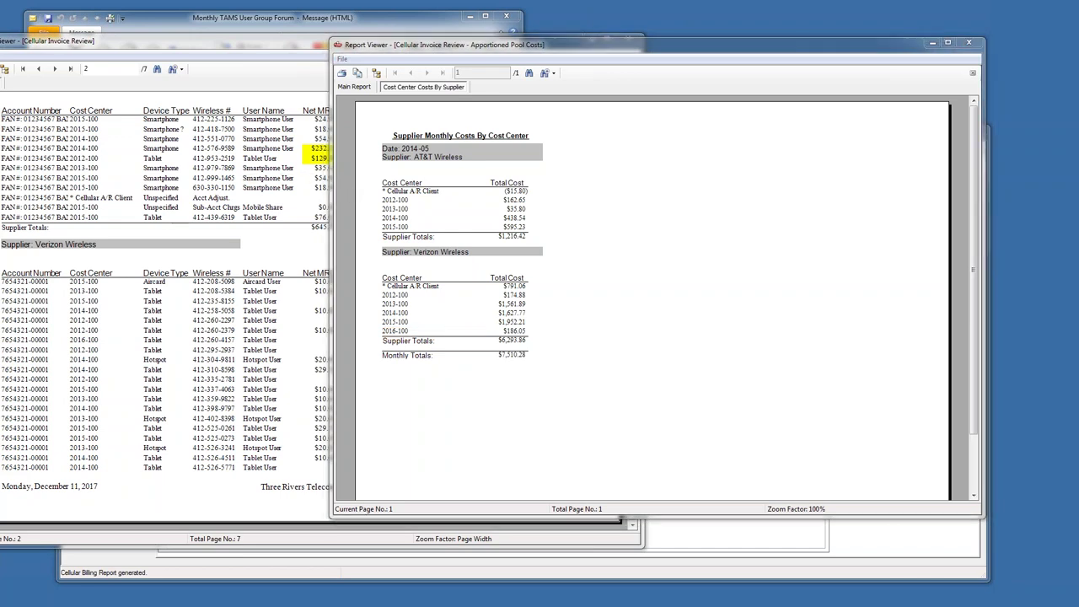
click(523, 289)
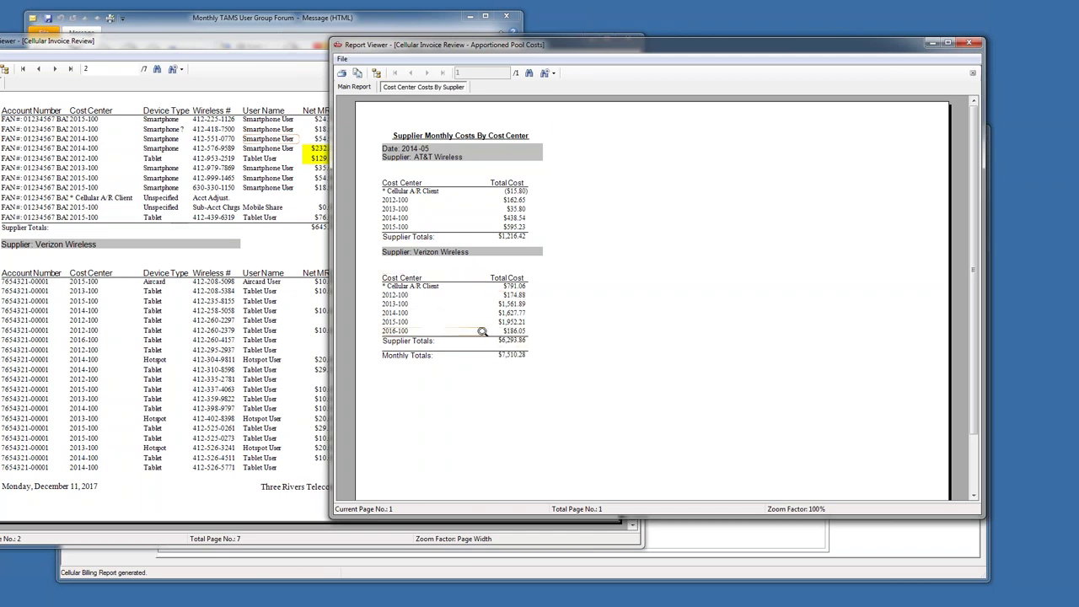
Reposition the standard invoice review, examine its device costs through page 5, and return to the first page
drag(153, 37, 192, 32)
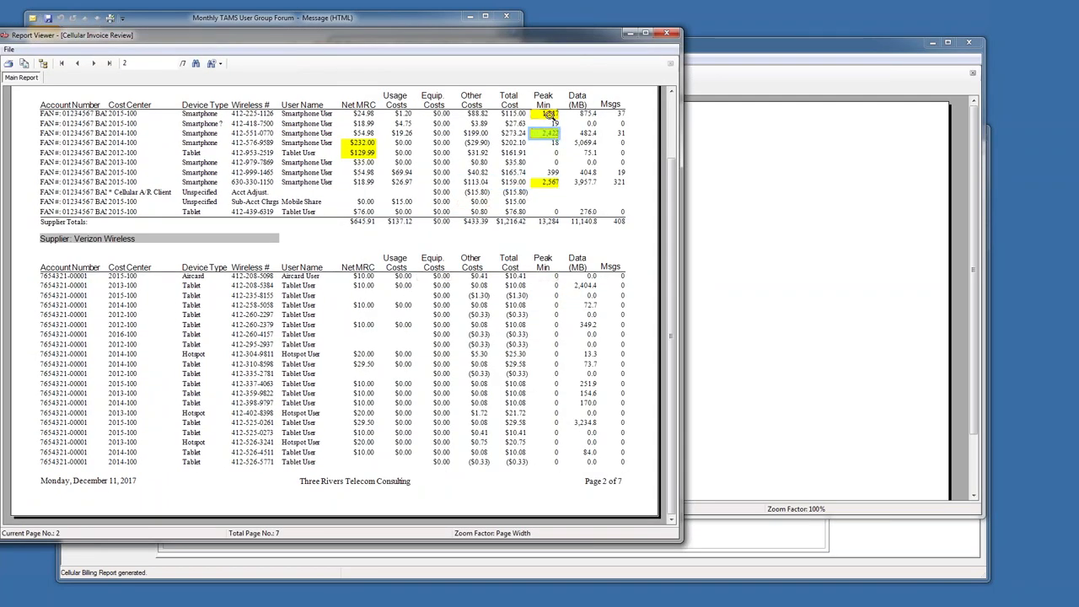
click(94, 63)
click(94, 63)
click(94, 63)
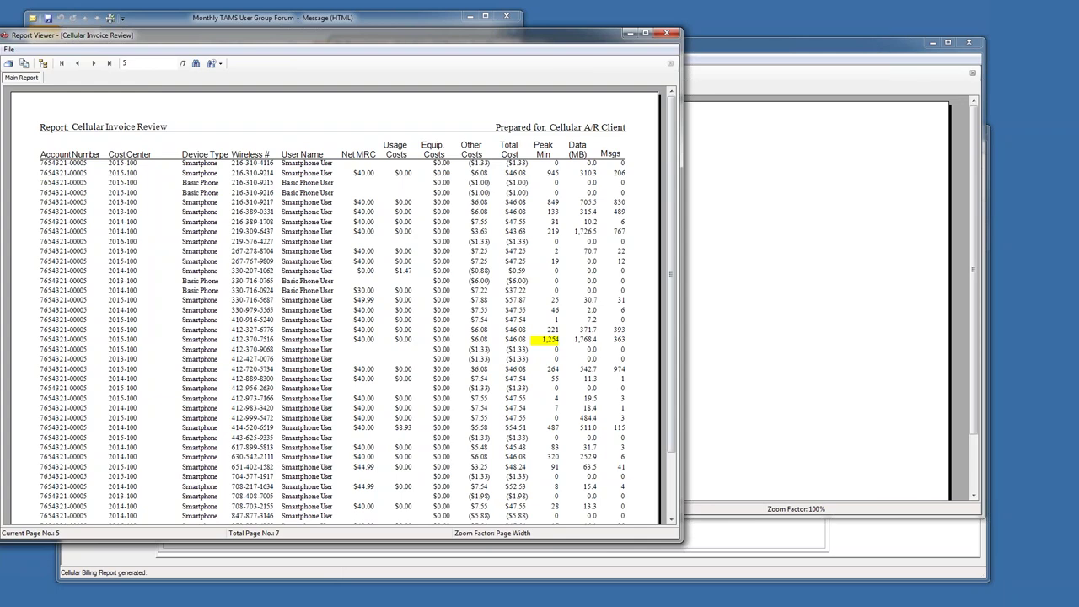
scroll(544, 420, down, 3)
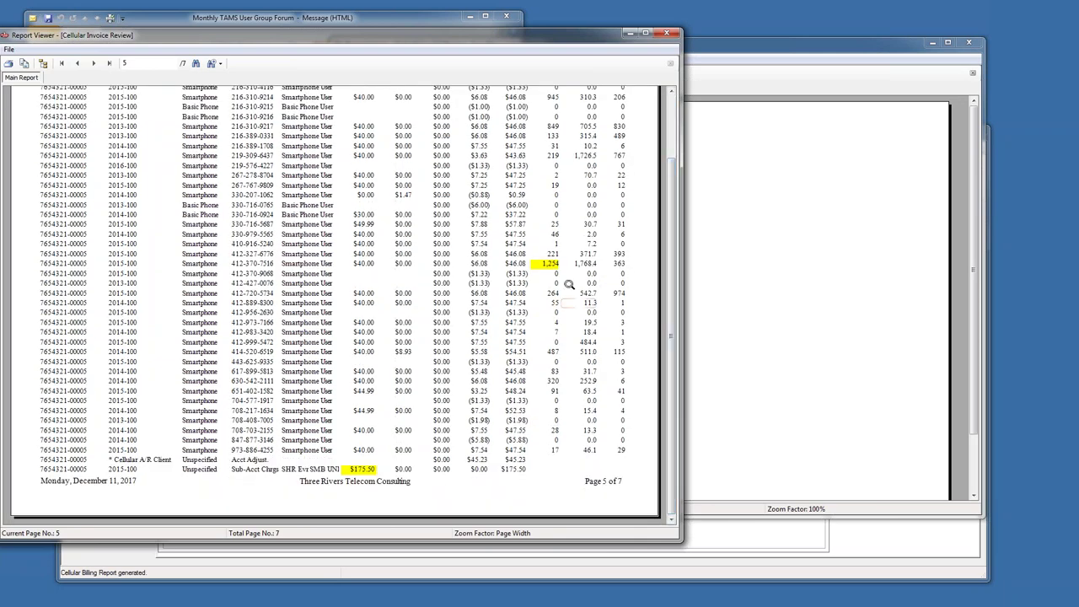
scroll(569, 285, up, 3)
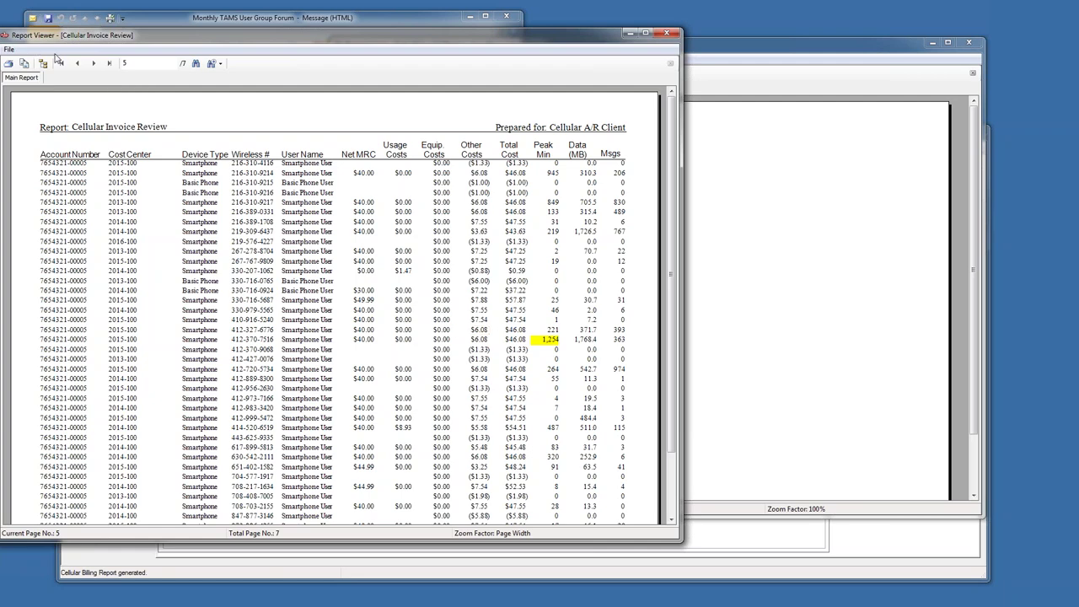
click(60, 62)
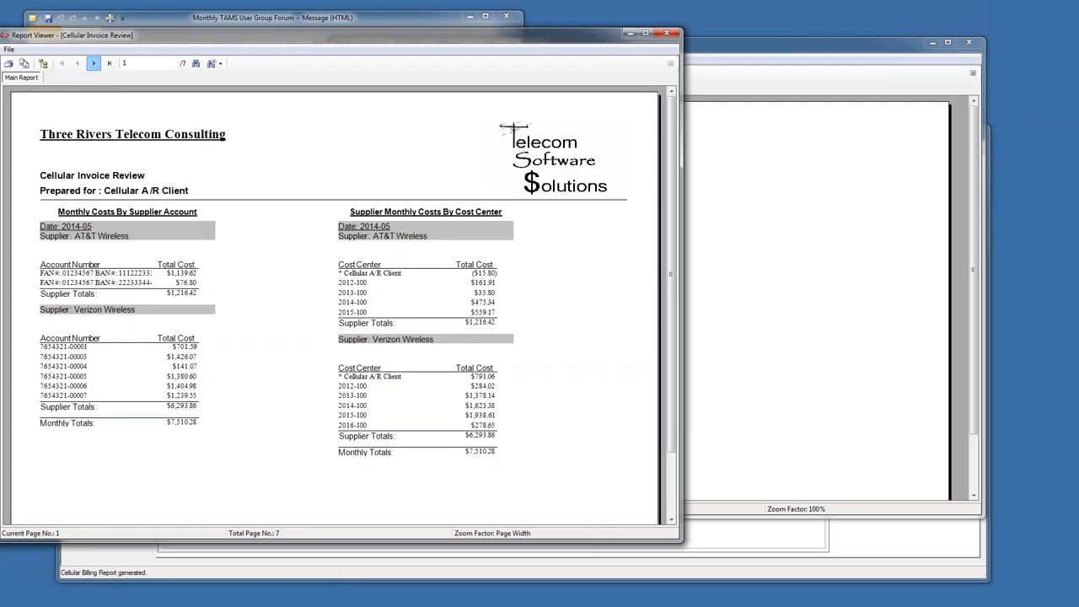
Examine page 2 and the last page of the standard invoice review, and select the note explaining Other Costs
click(93, 62)
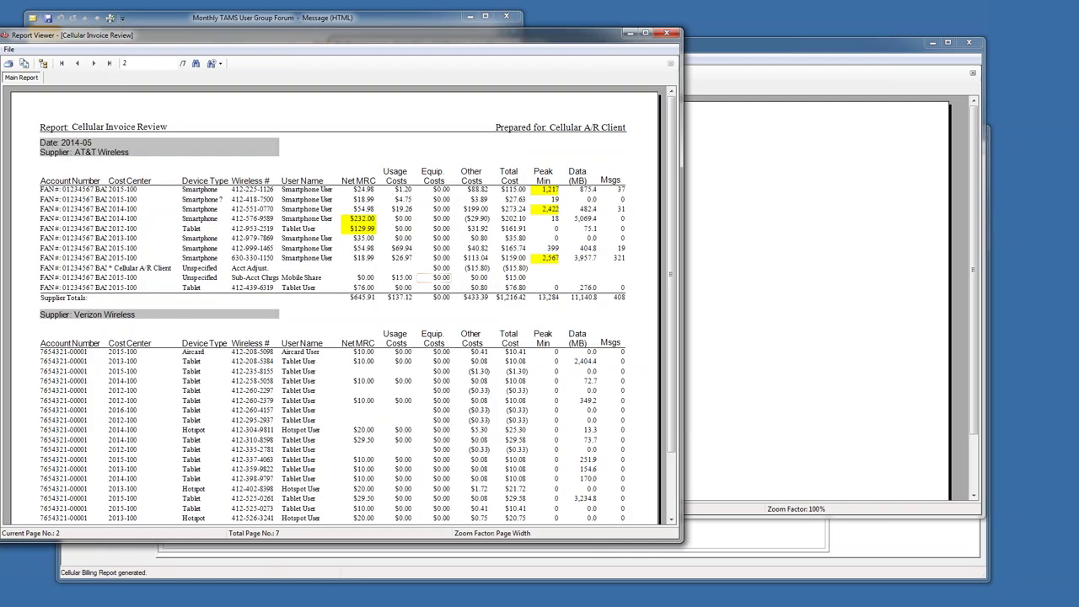
scroll(455, 370, down, 3)
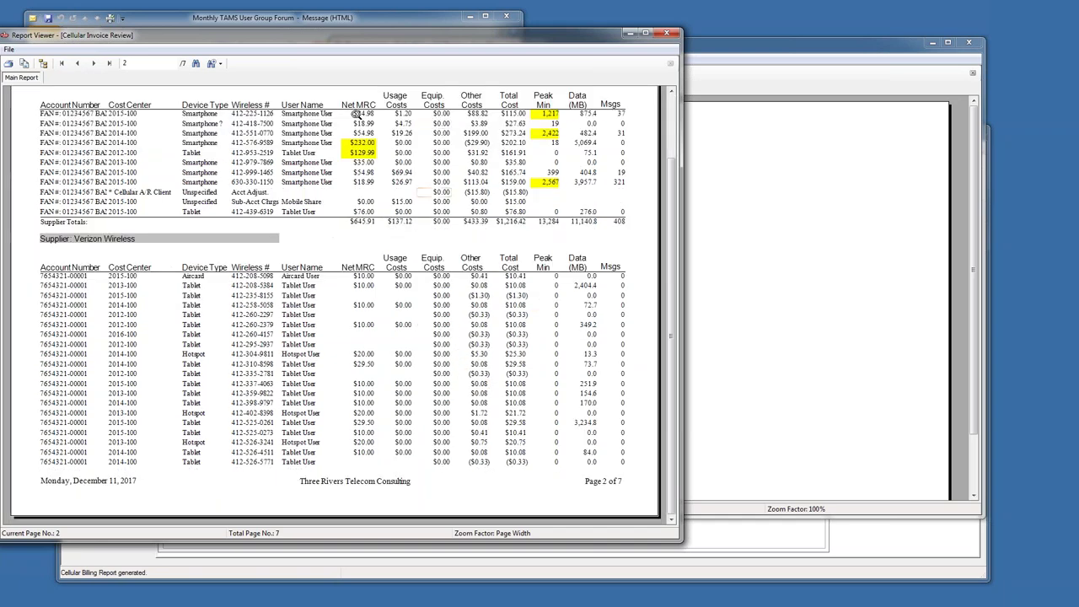
click(109, 63)
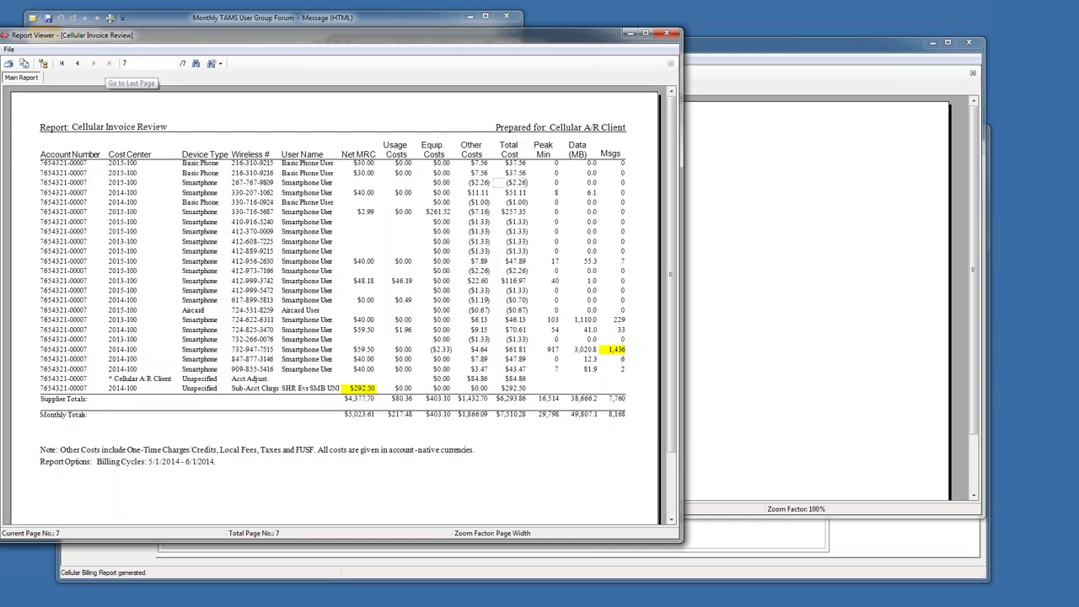
click(437, 398)
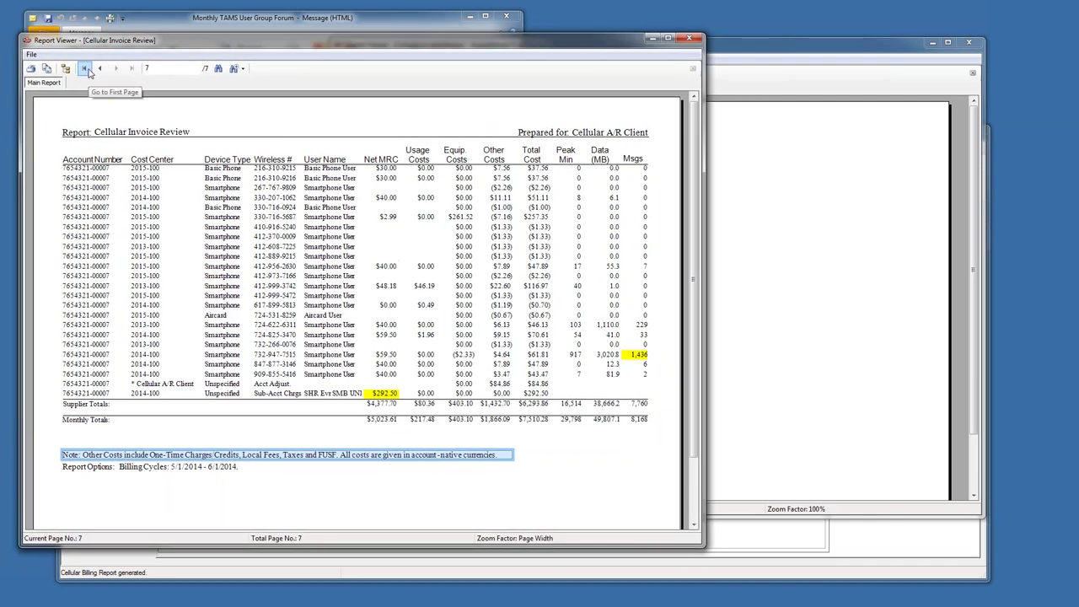
Take a last look at both invoice review reports and close their windows
click(793, 39)
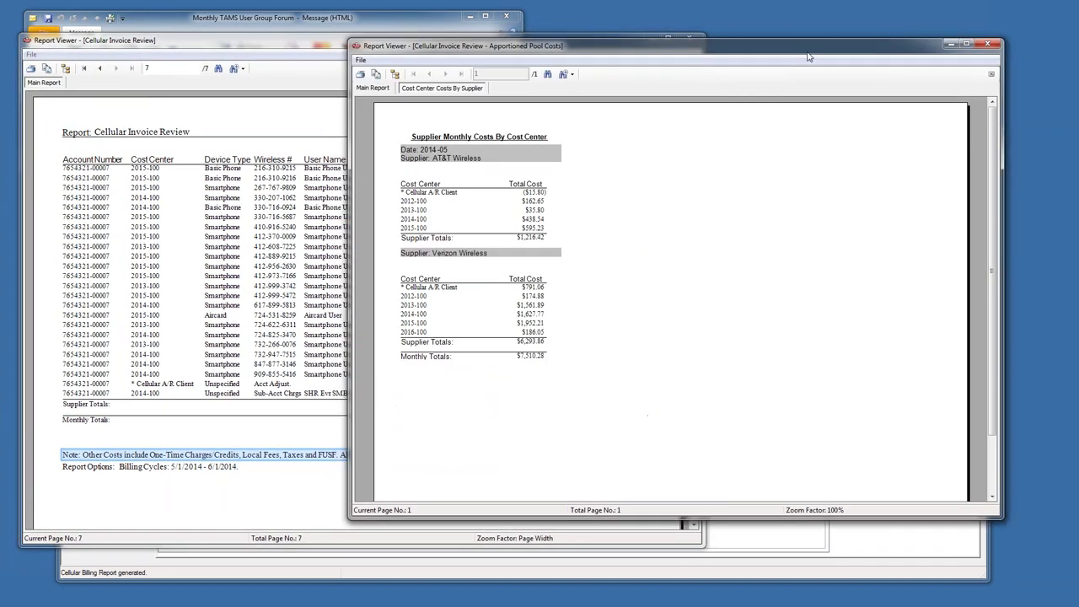
click(226, 42)
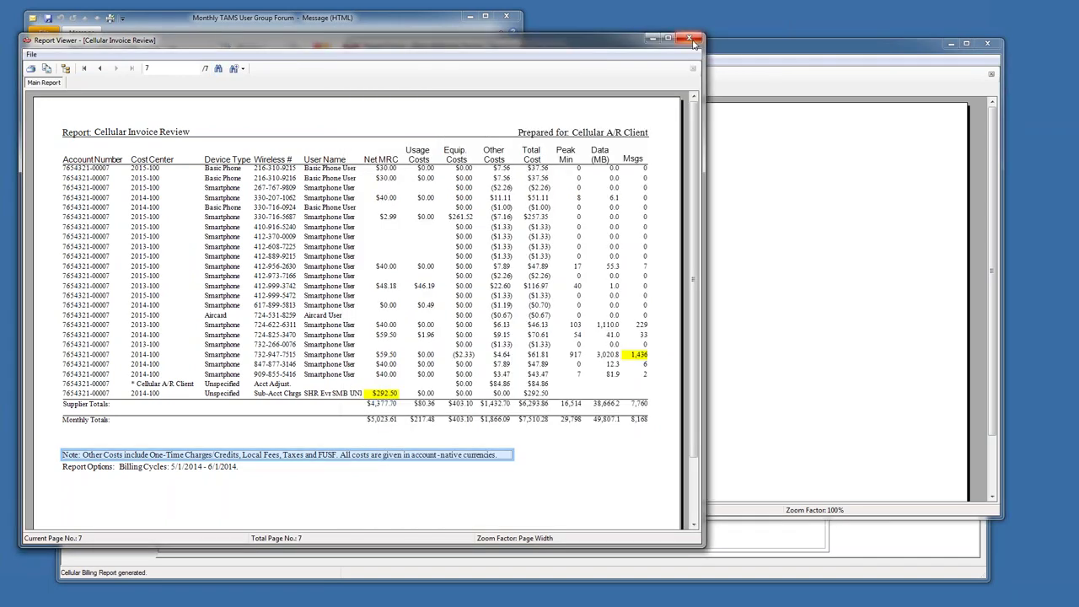
key(alt+F4)
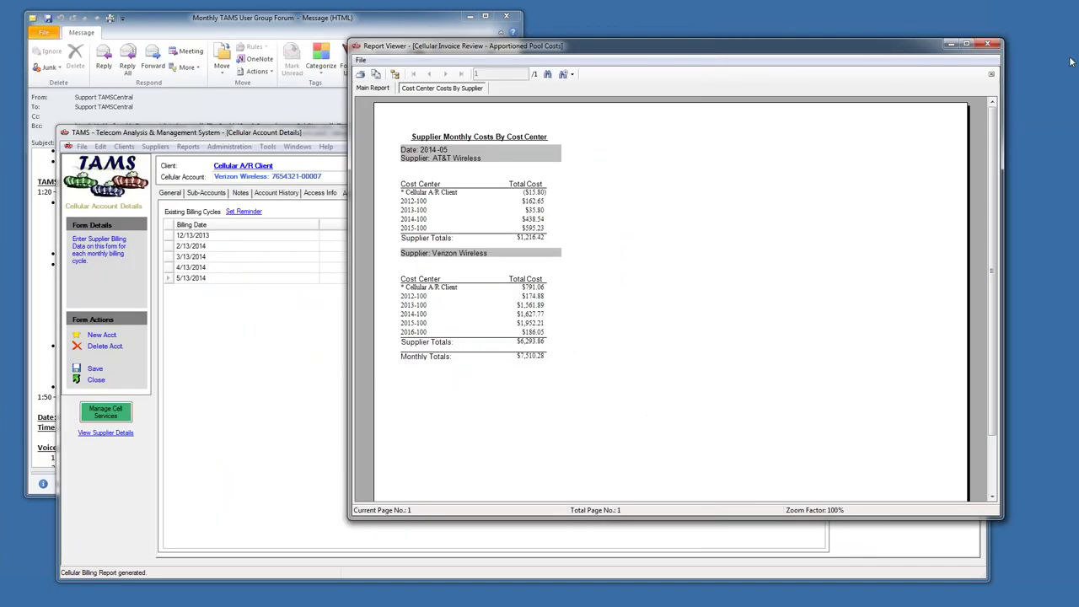
click(987, 43)
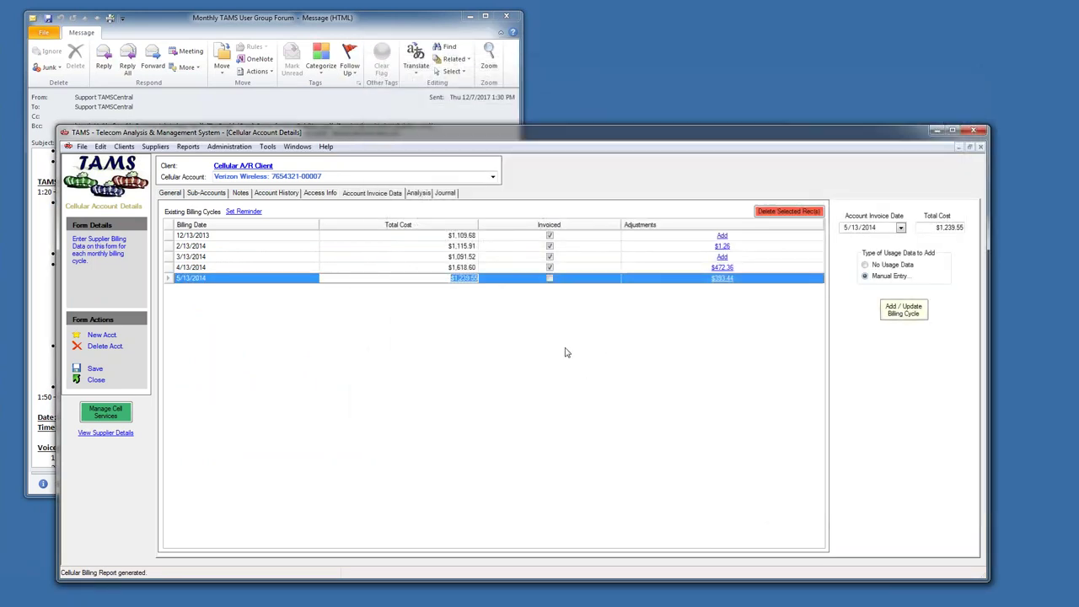
Switch to the Monthly TAMS User Group Forum message in Outlook and select the agenda item "Other content TBD"
click(327, 19)
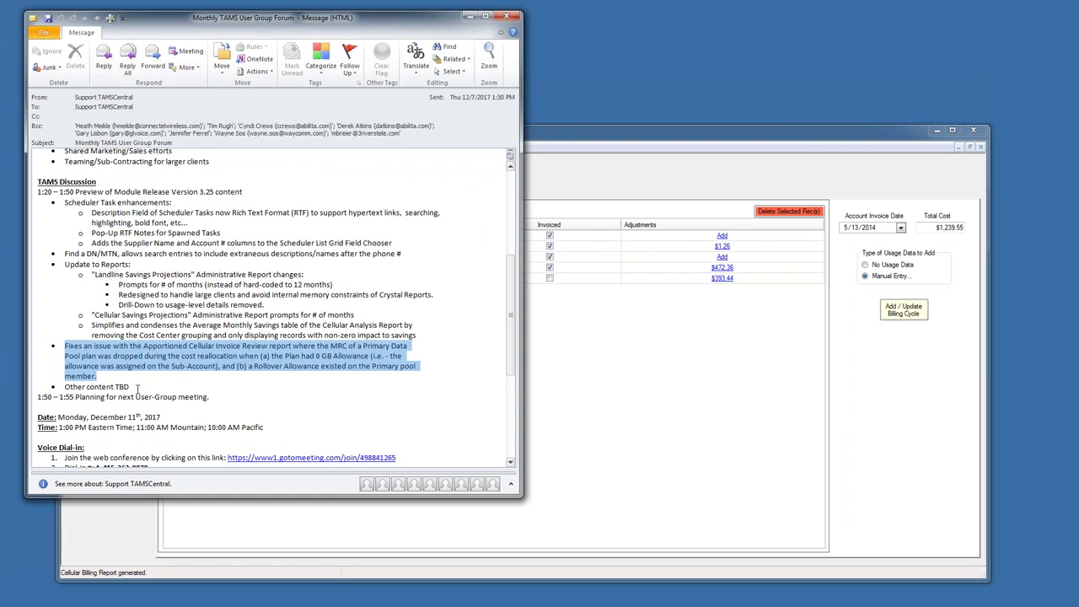
drag(130, 387, 66, 387)
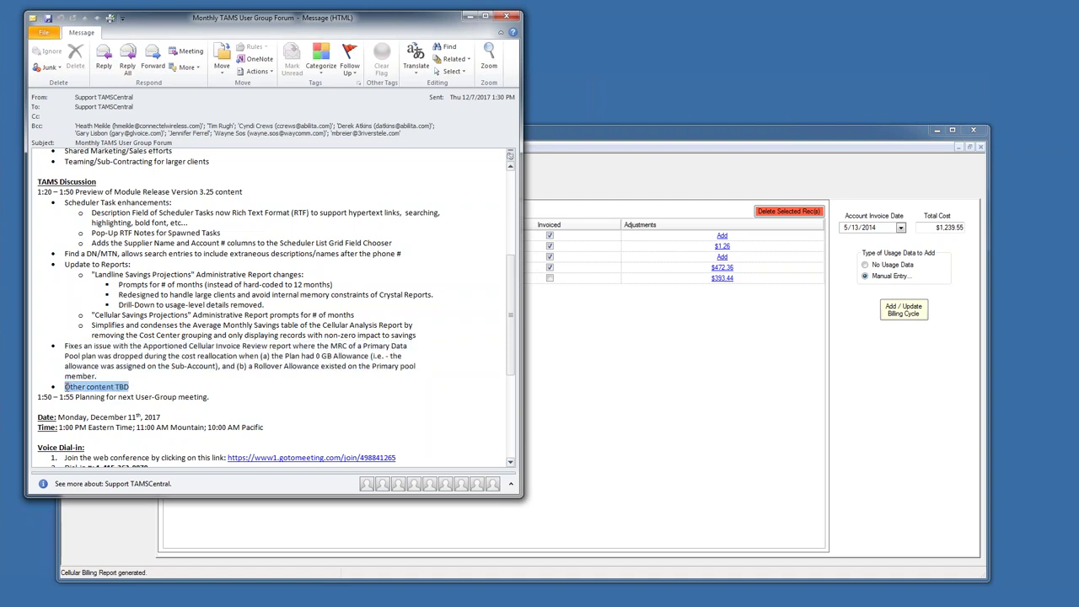